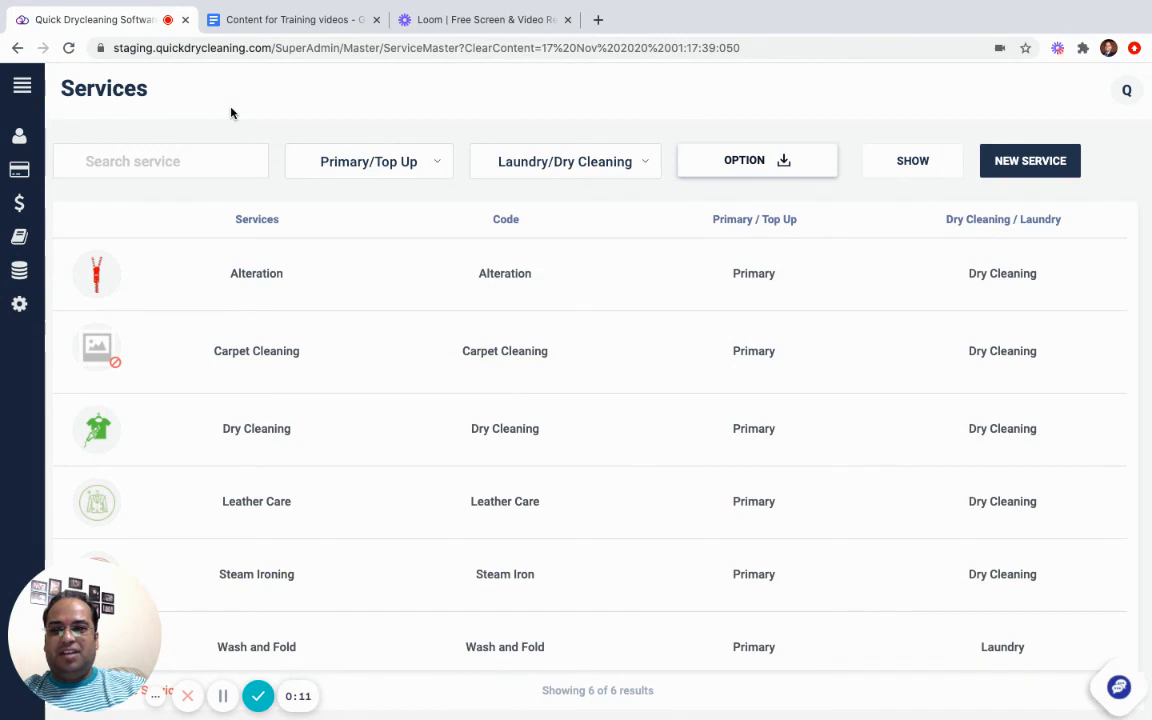
- Open the store-level service workflow settings of the Dry Cleaning service
{"action": "mouse_move", "coordinate": [25, 276]}
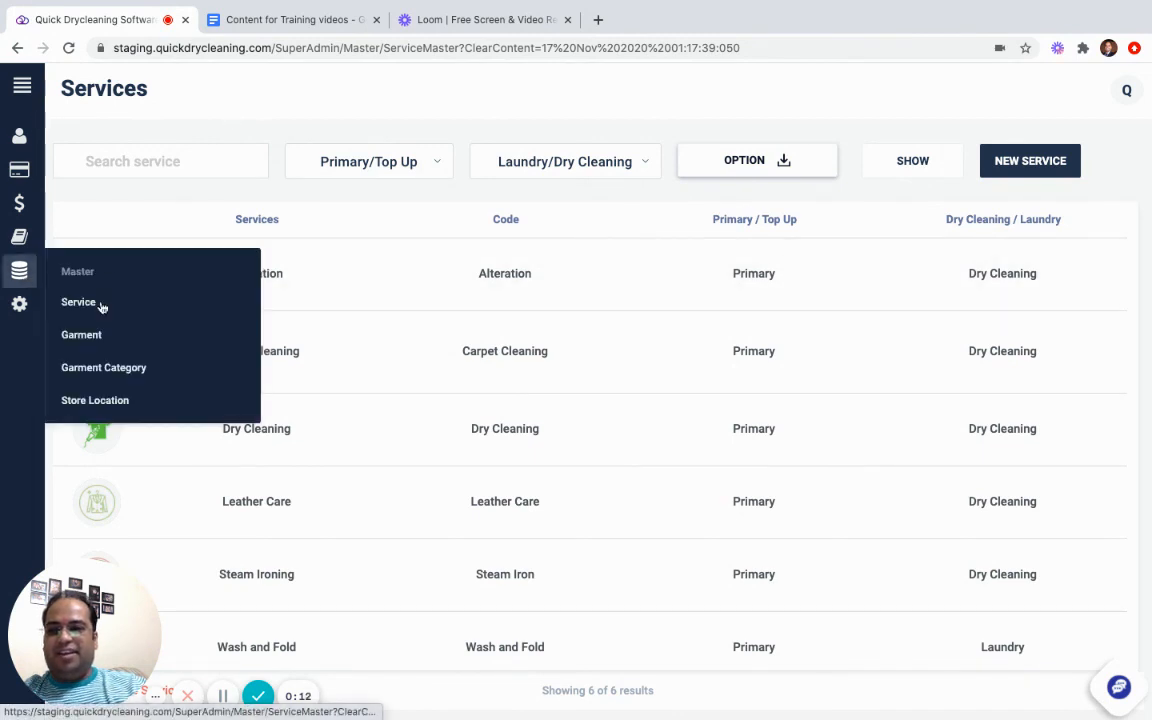
{"action": "left_click", "coordinate": [405, 434]}
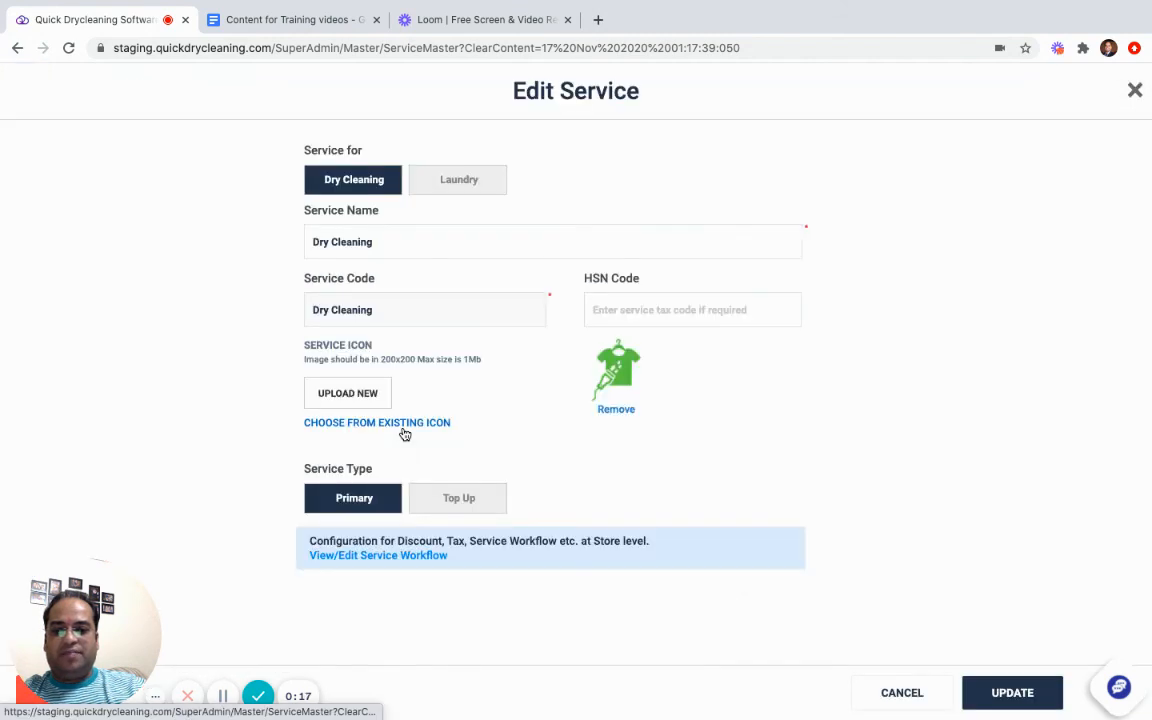
{"action": "left_click", "coordinate": [404, 556]}
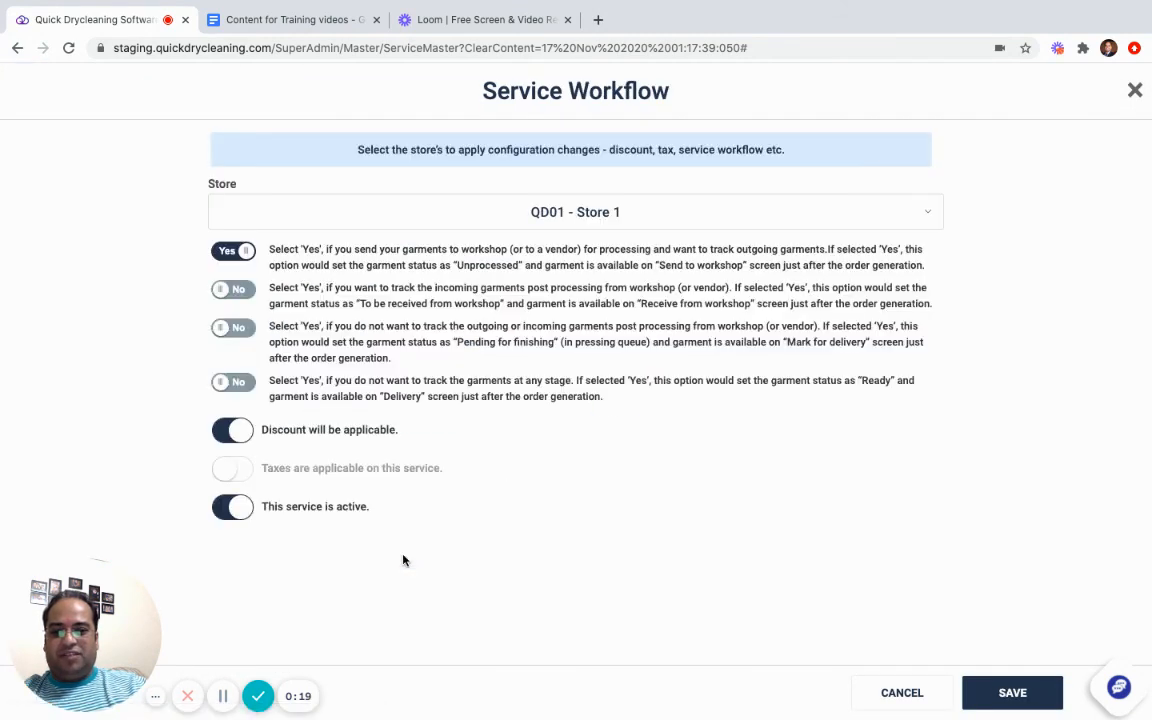
- Switch discount applicability for QD01 - Store 1 off and on repeatedly, leaving it enabled
{"action": "left_click", "coordinate": [246, 437]}
{"action": "left_click", "coordinate": [246, 437]}
{"action": "left_click", "coordinate": [246, 437]}
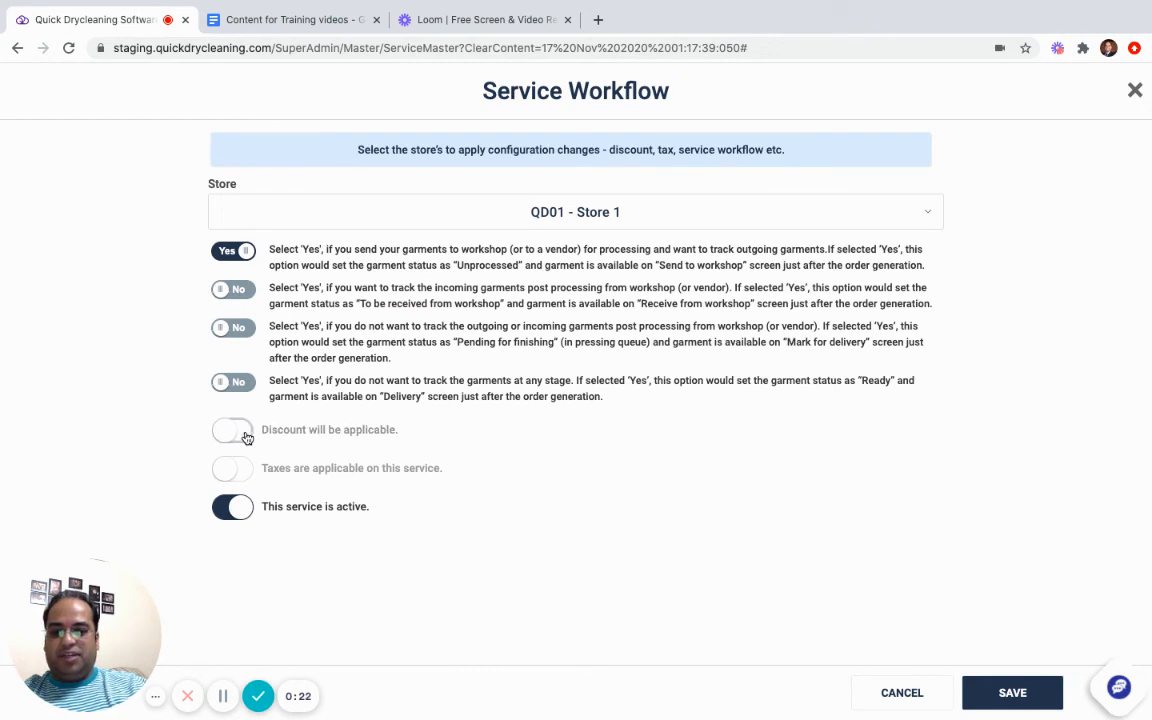
{"action": "left_click", "coordinate": [246, 437]}
{"action": "left_click", "coordinate": [246, 437]}
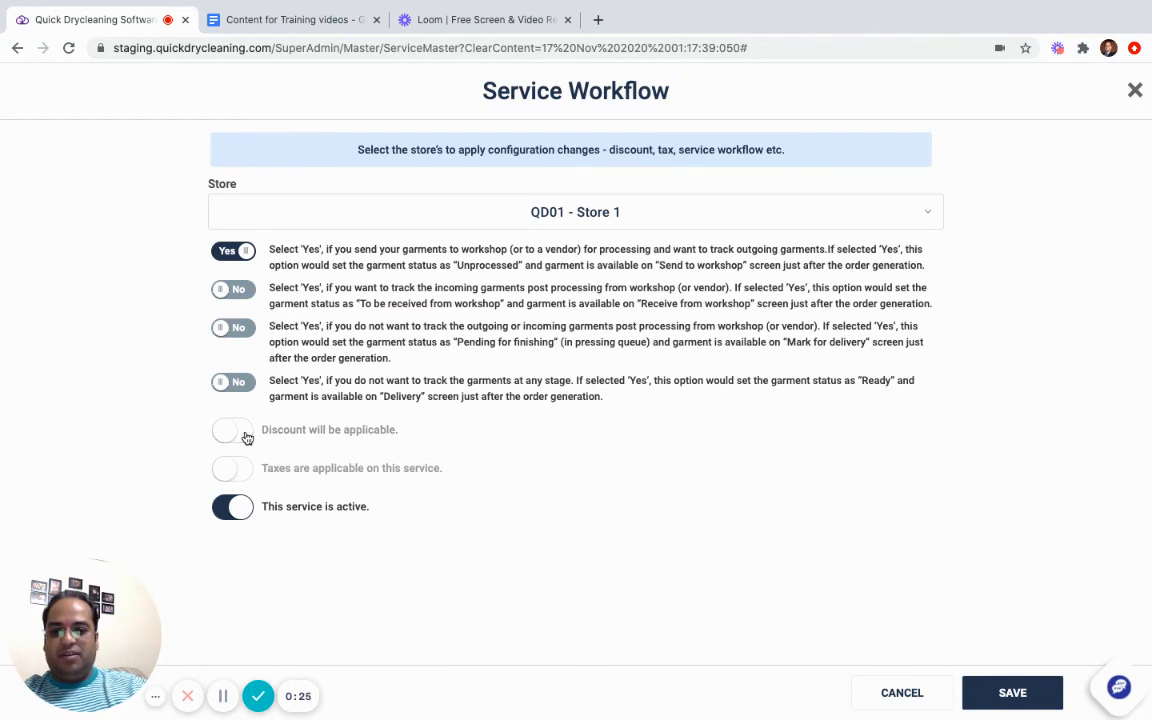
{"action": "left_click", "coordinate": [246, 437]}
{"action": "left_click", "coordinate": [246, 437]}
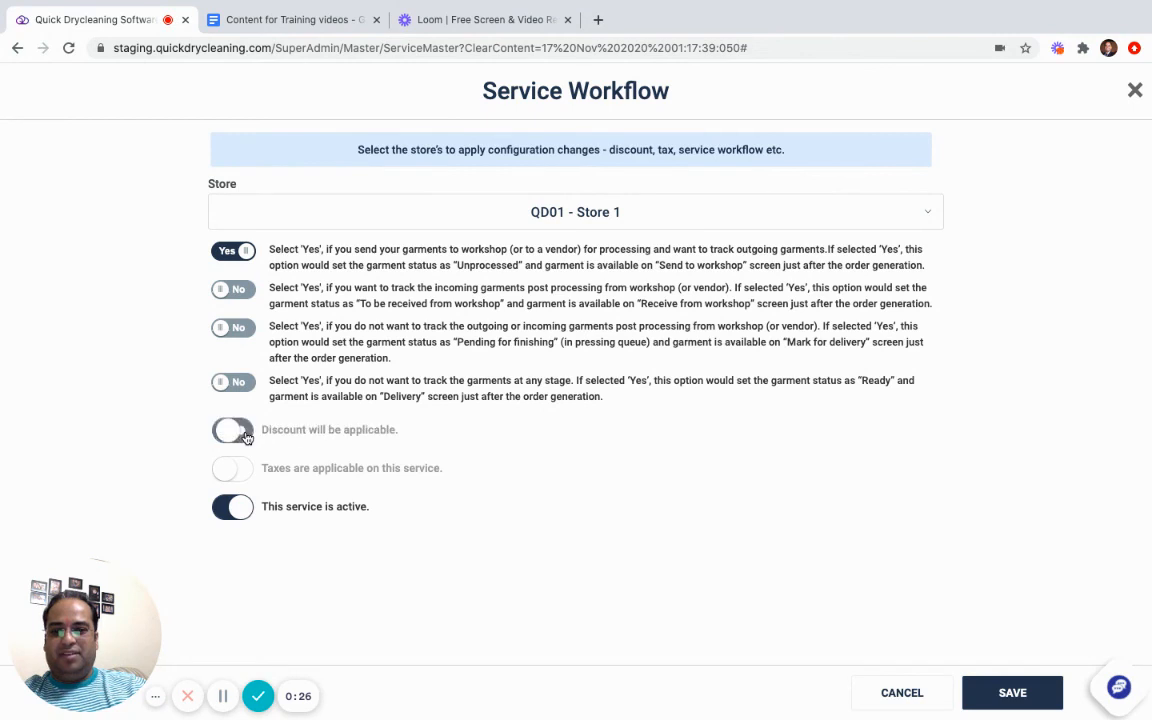
{"action": "left_click", "coordinate": [246, 437]}
{"action": "left_click", "coordinate": [246, 437]}
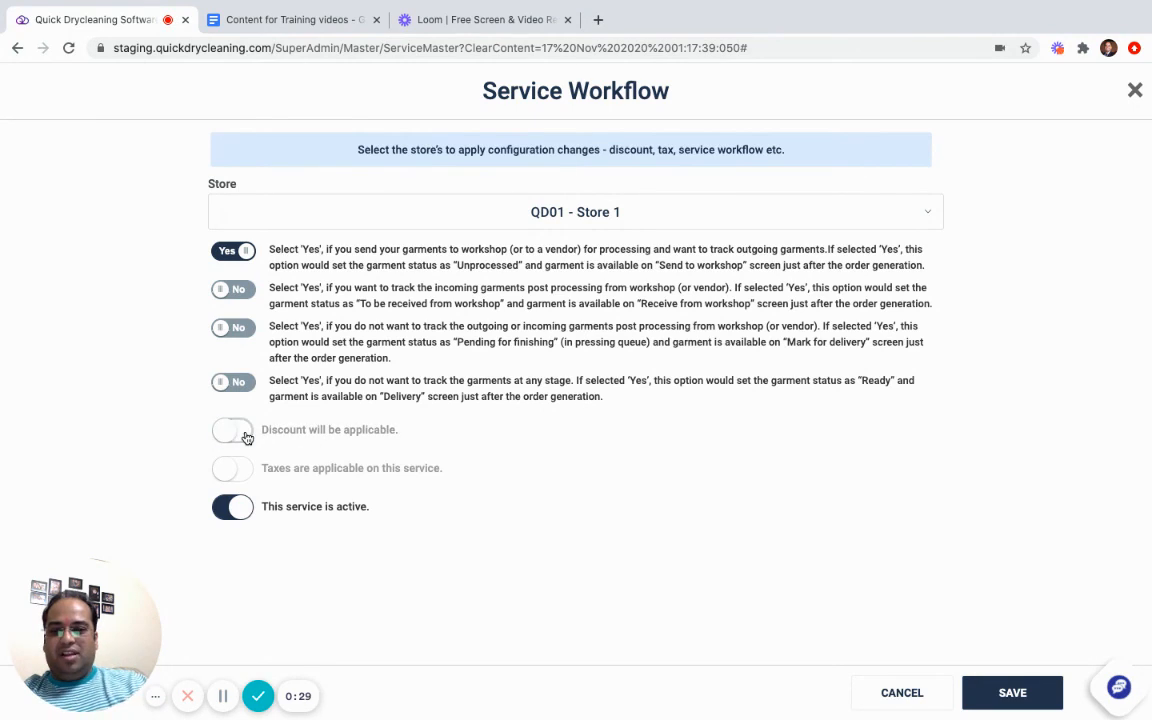
{"action": "left_click", "coordinate": [246, 437]}
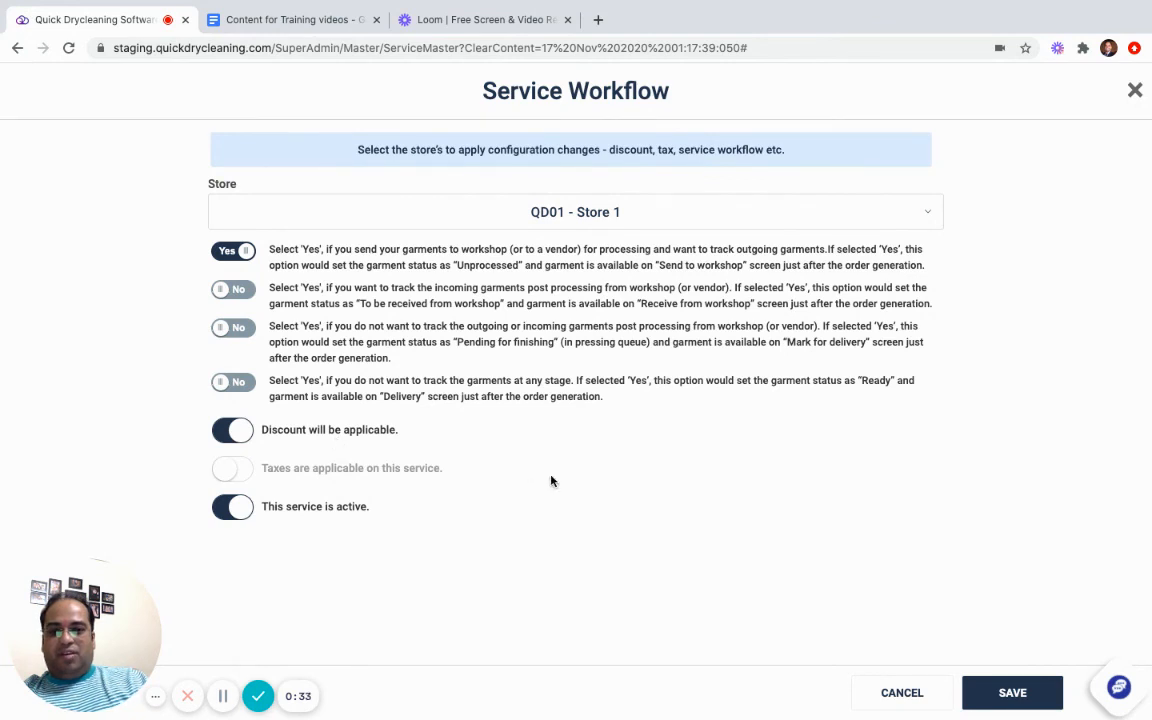
- Save the Dry Cleaning workflow configuration for all stores and update the service
{"action": "left_click", "coordinate": [815, 225]}
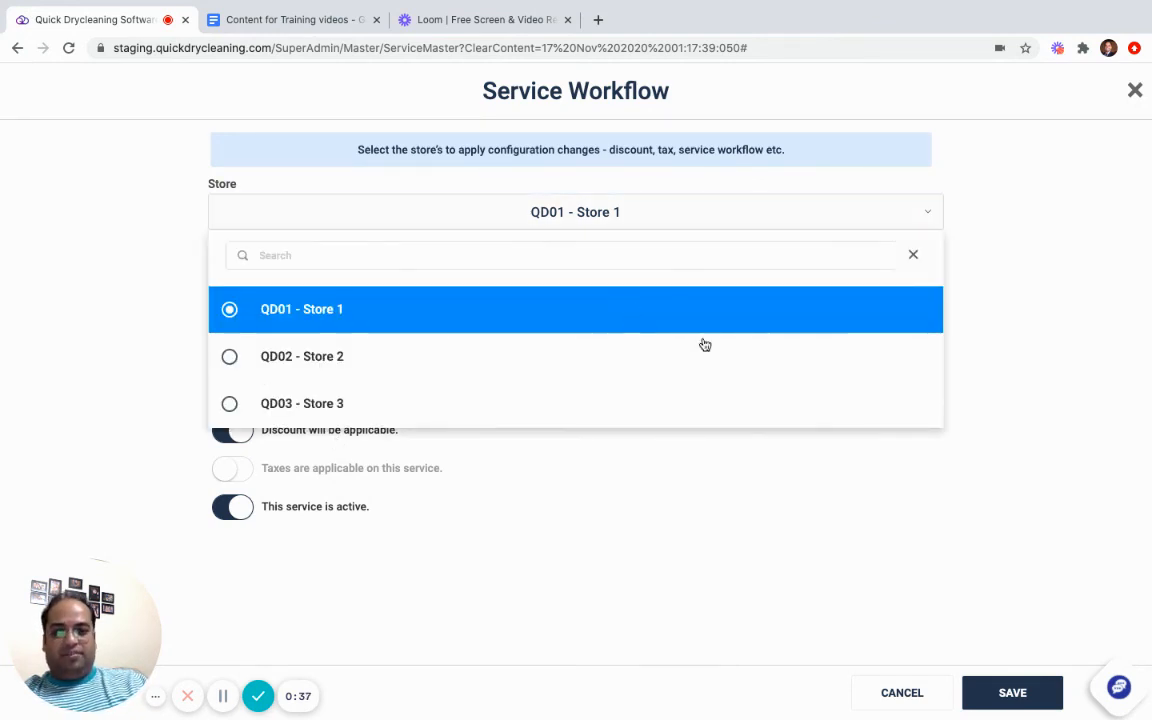
{"action": "left_click", "coordinate": [785, 497]}
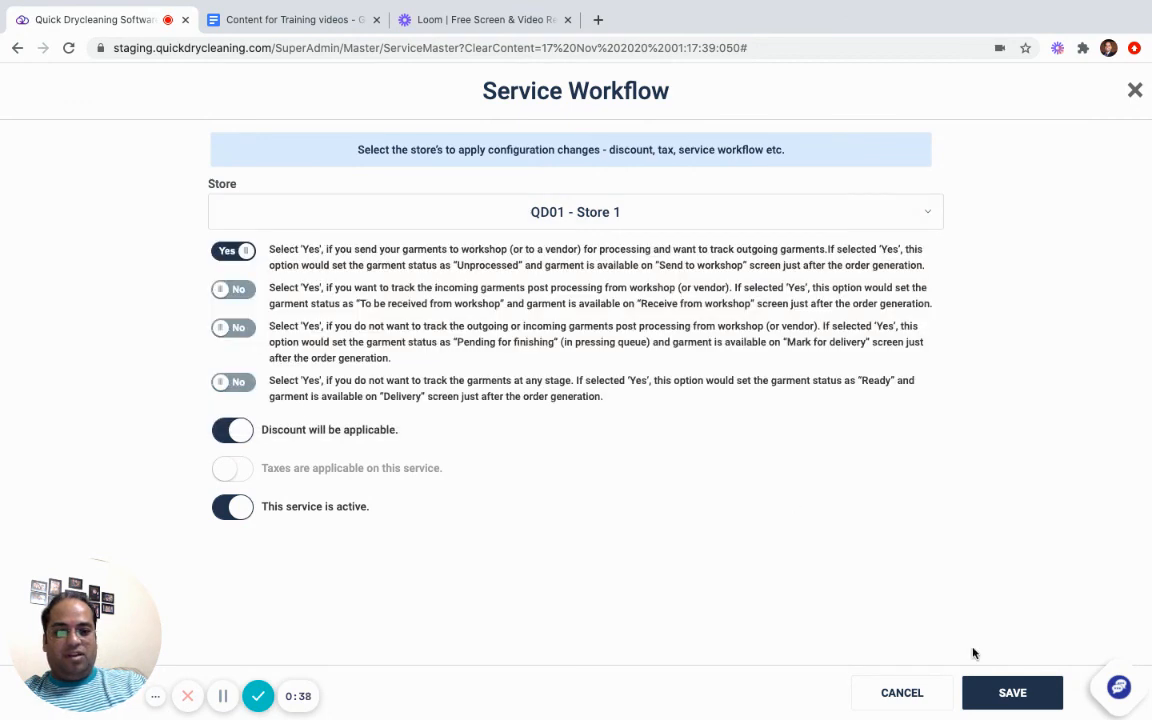
{"action": "left_click", "coordinate": [1010, 703]}
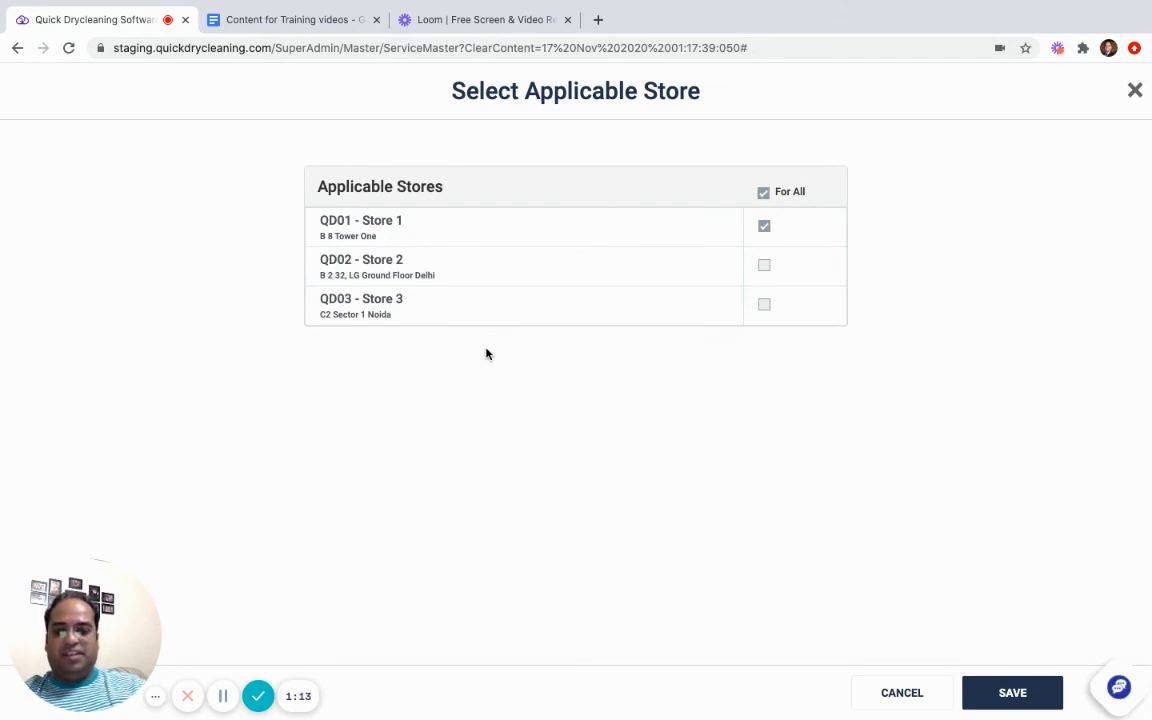
{"action": "left_click", "coordinate": [764, 192]}
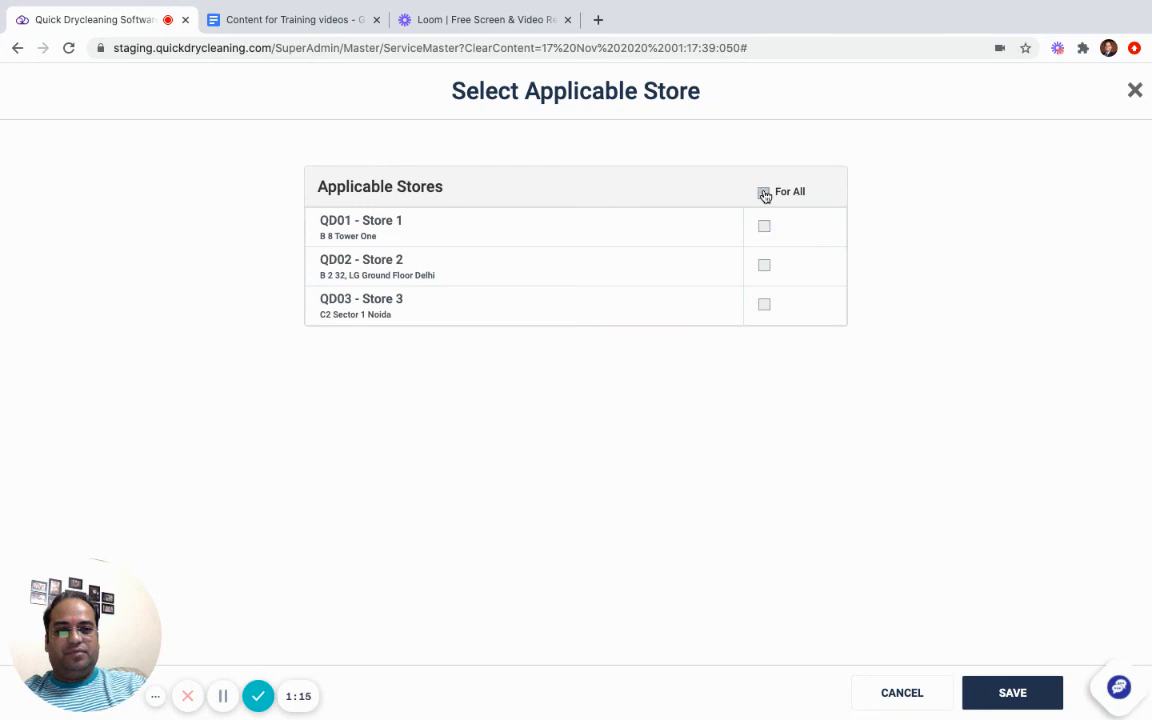
{"action": "left_click", "coordinate": [764, 192]}
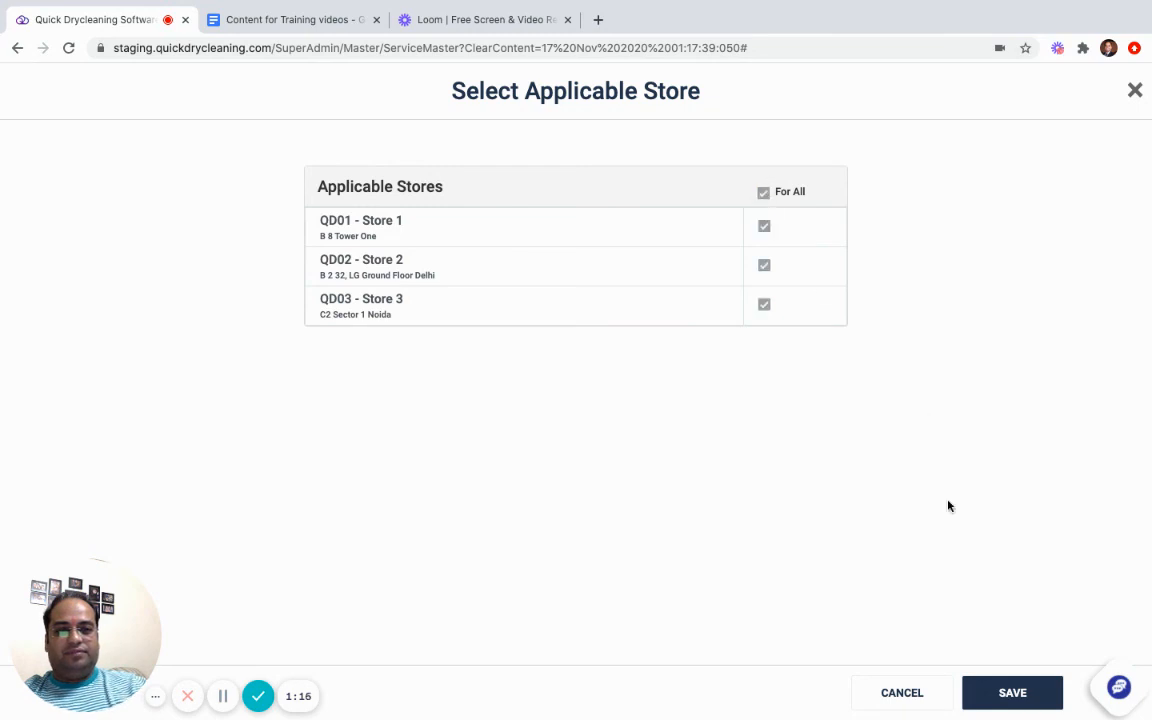
{"action": "left_click", "coordinate": [1005, 690]}
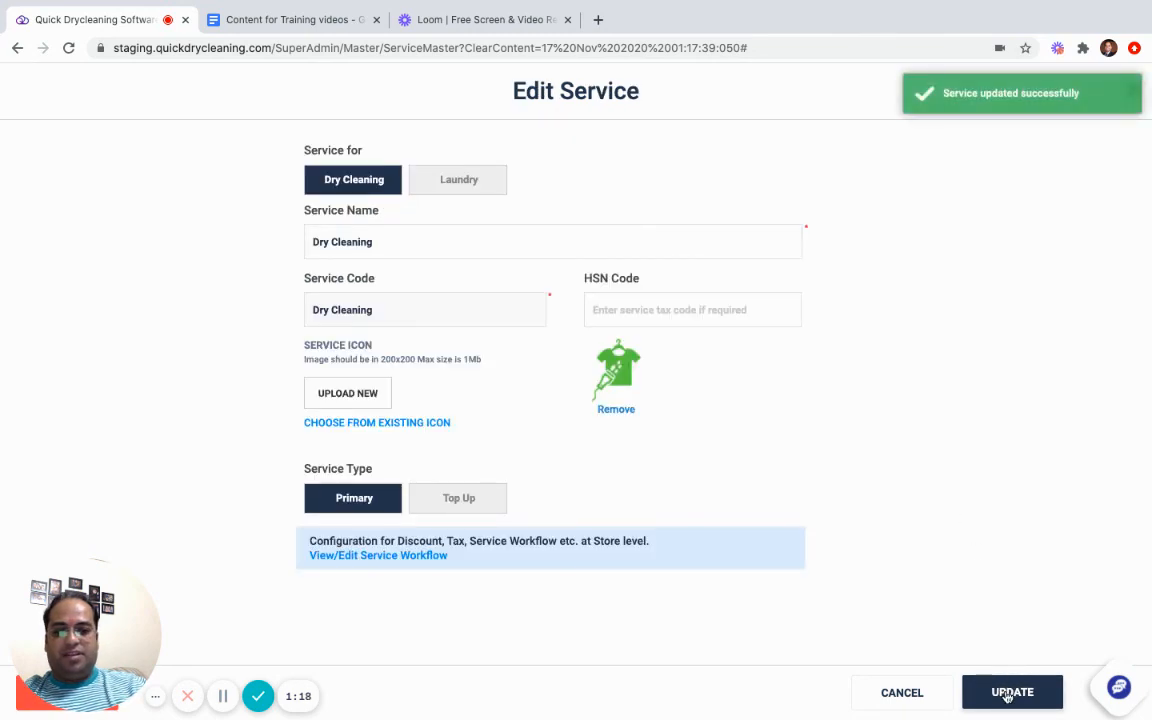
{"action": "left_click", "coordinate": [1010, 692]}
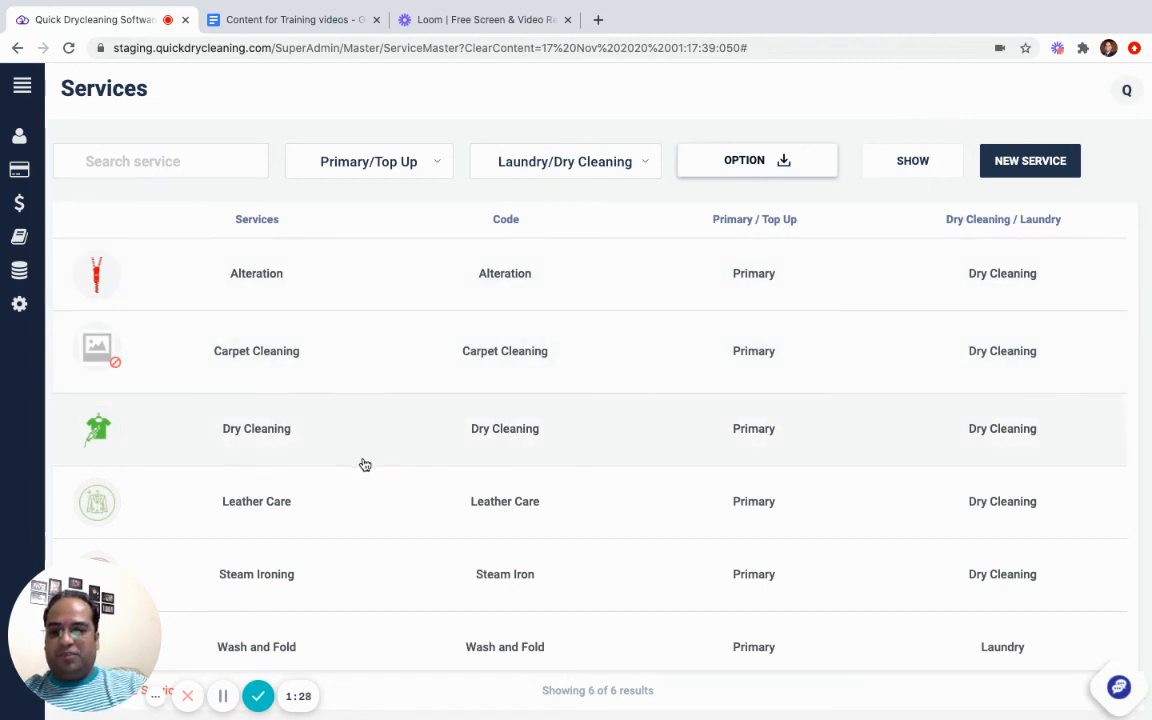
- Turn off discount applicability in the Alteration service's workflow settings for QD01 - Store 1
{"action": "left_click", "coordinate": [400, 282]}
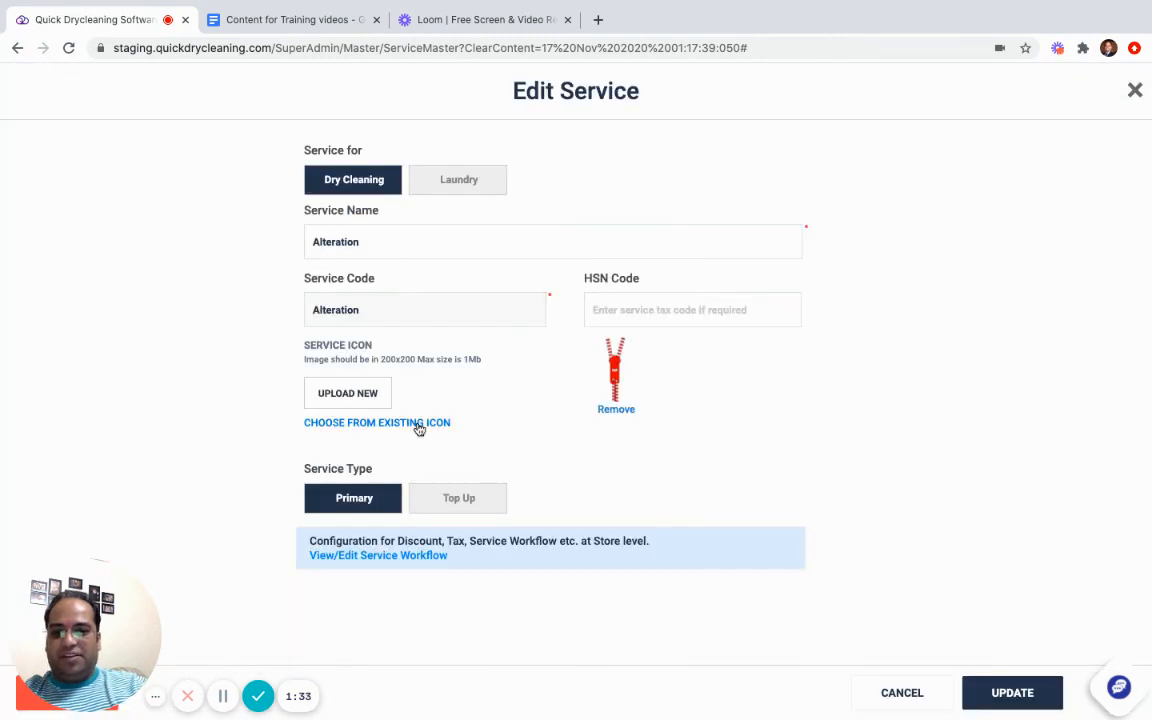
{"action": "left_click", "coordinate": [409, 555]}
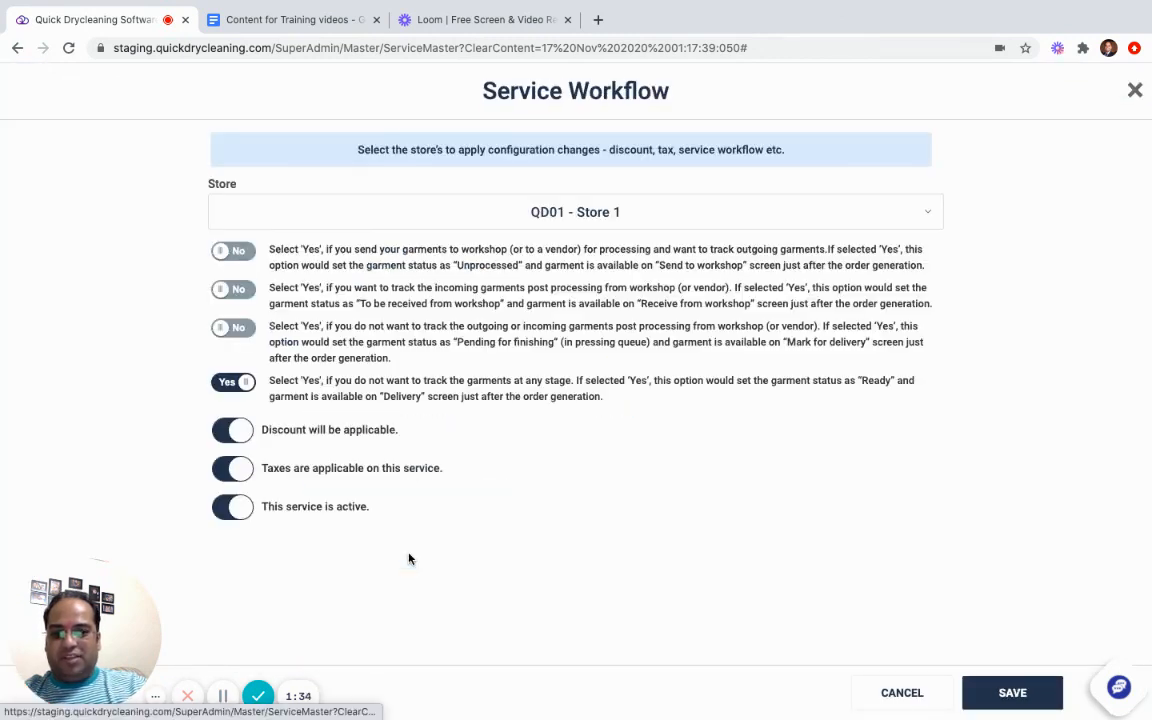
{"action": "left_click", "coordinate": [232, 430]}
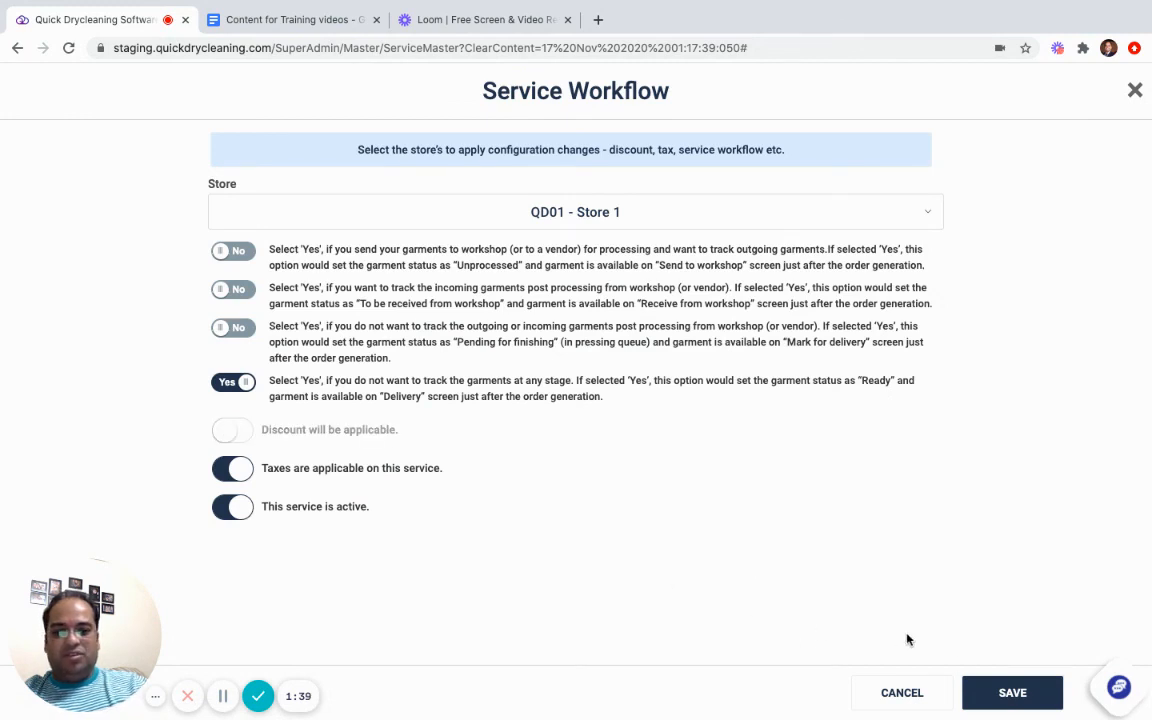
- Save the Alteration workflow configuration for all stores and update the service
{"action": "left_click", "coordinate": [1011, 692]}
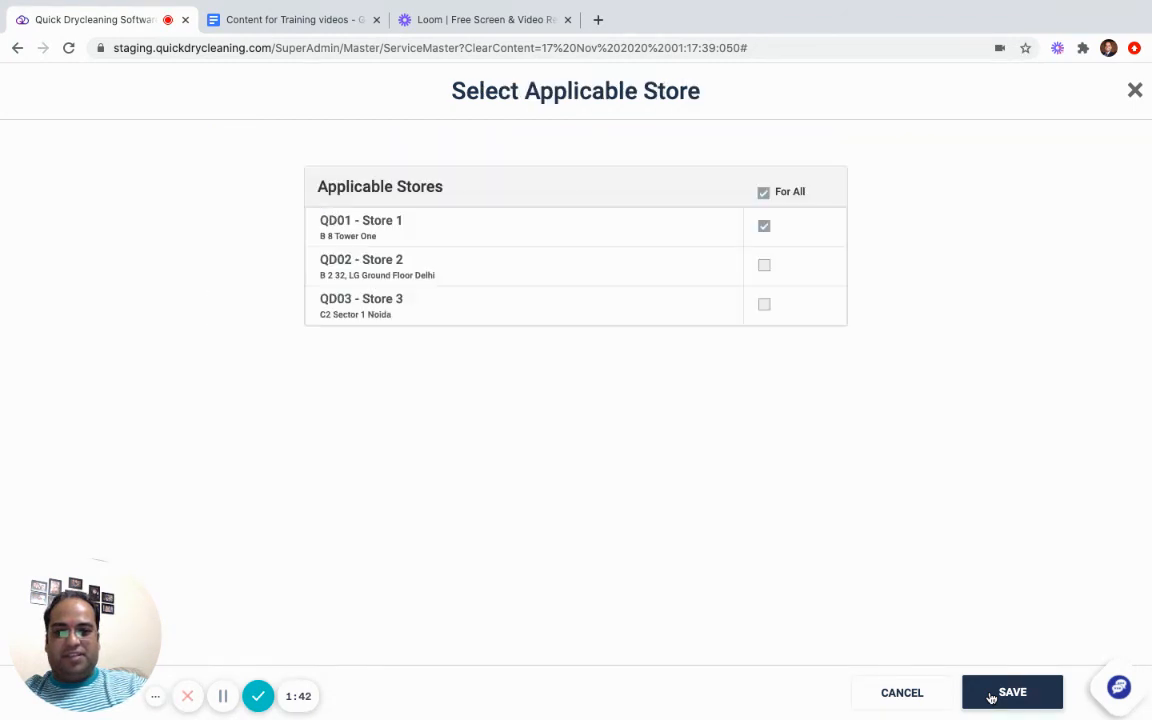
{"action": "left_click", "coordinate": [765, 194]}
{"action": "left_click", "coordinate": [764, 194]}
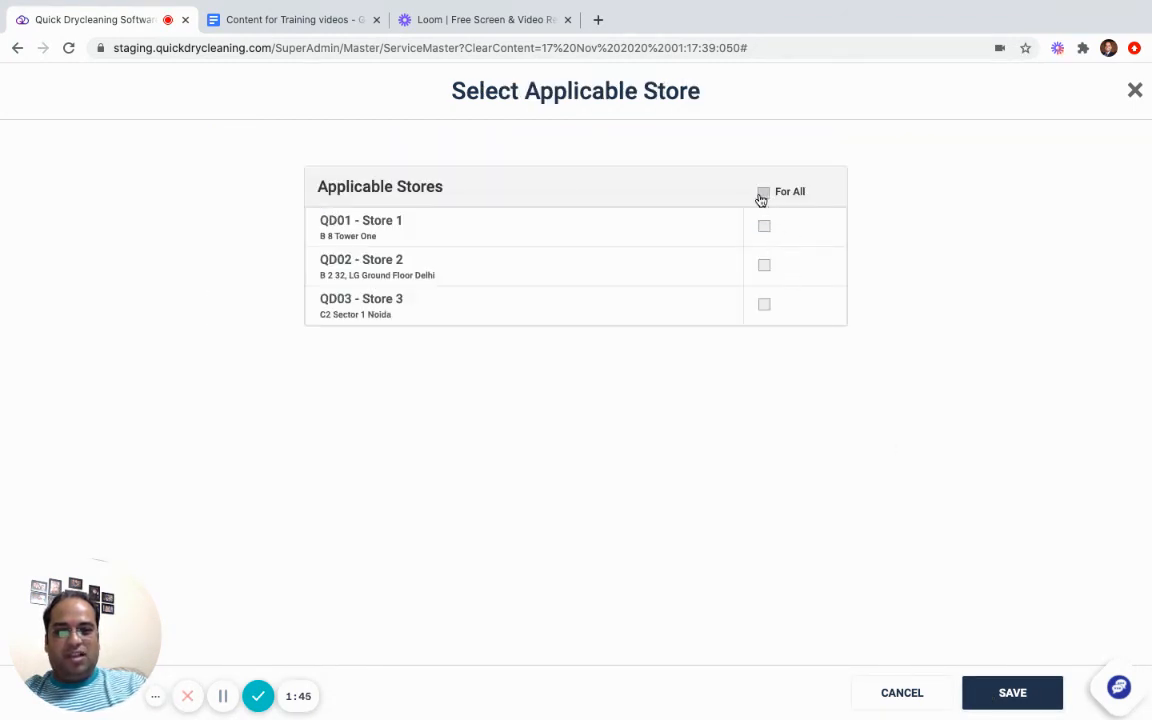
{"action": "left_click", "coordinate": [997, 690]}
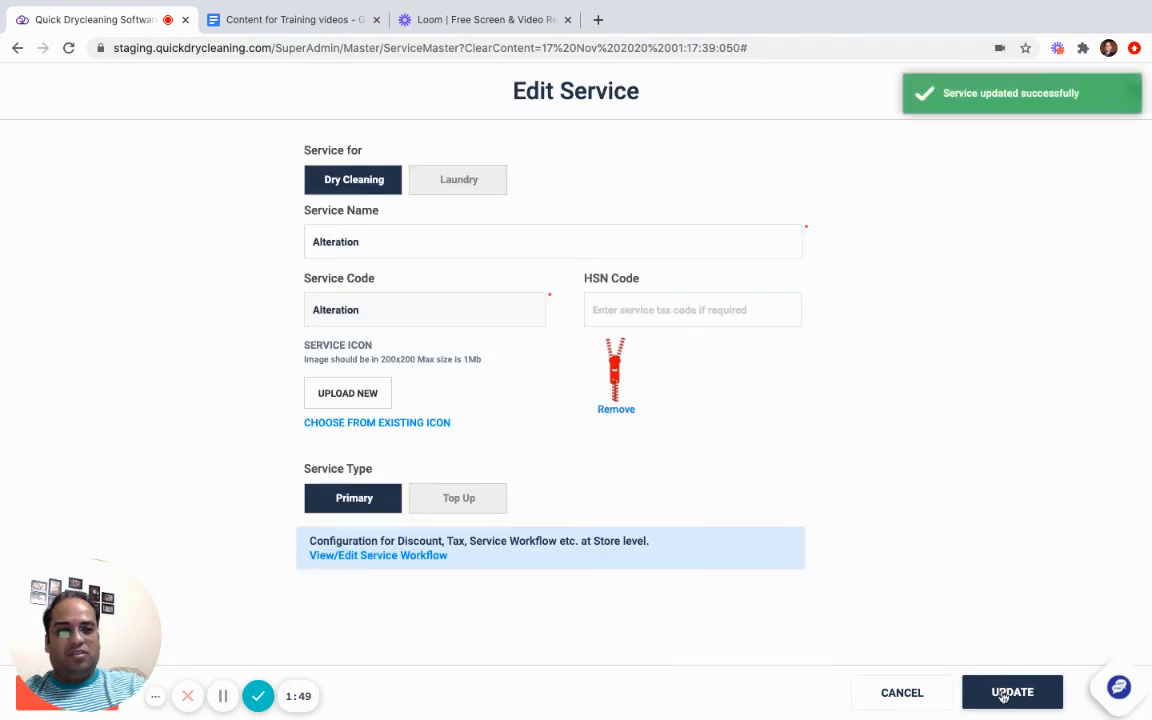
{"action": "left_click", "coordinate": [1003, 694]}
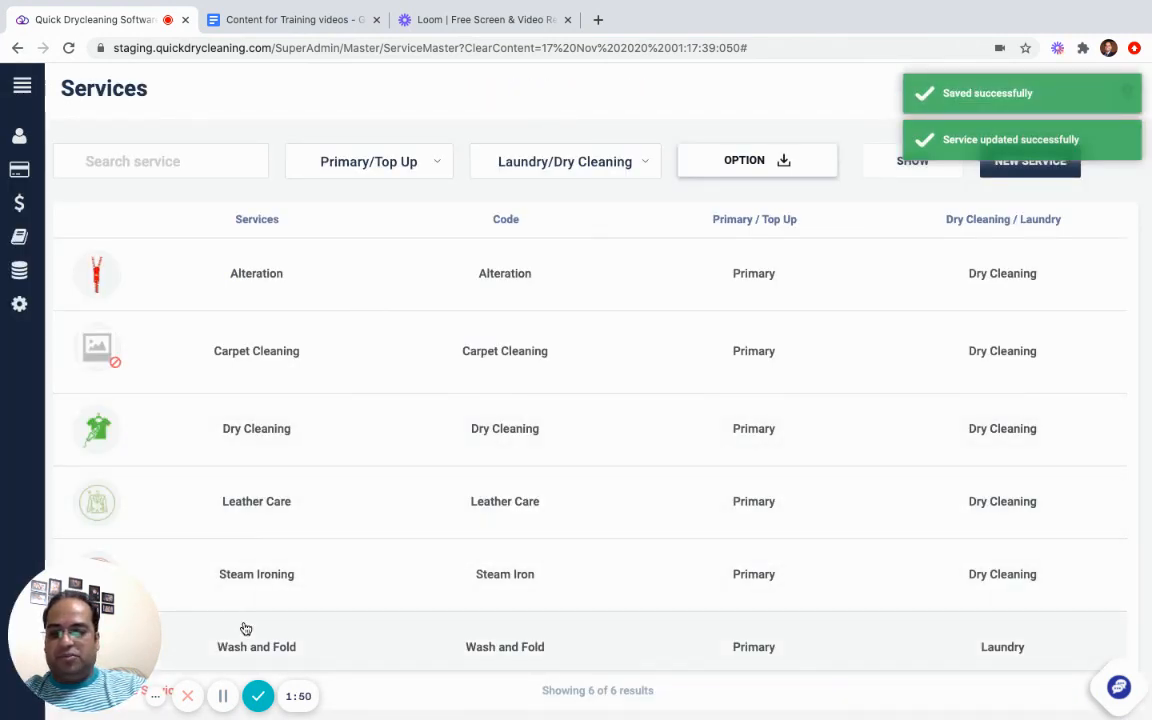
{"action": "left_click", "coordinate": [222, 695]}
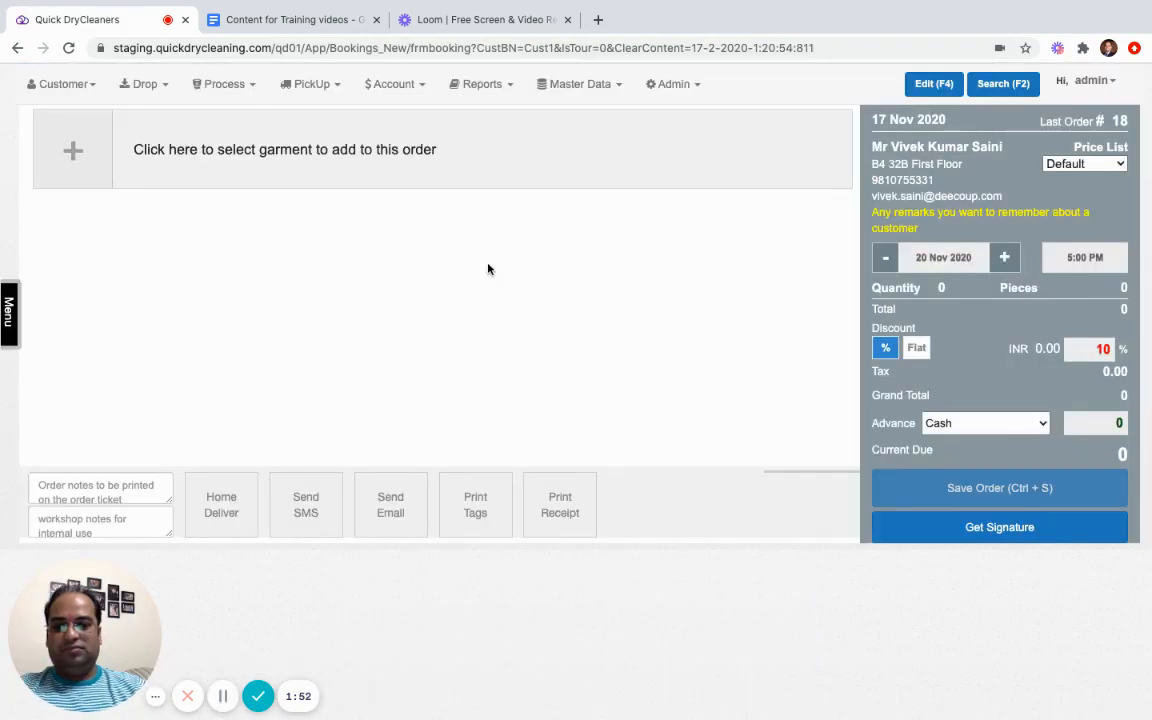
- Add one men's Shirt with the Alteration service at a price of 100 to the order
{"action": "left_click", "coordinate": [550, 169]}
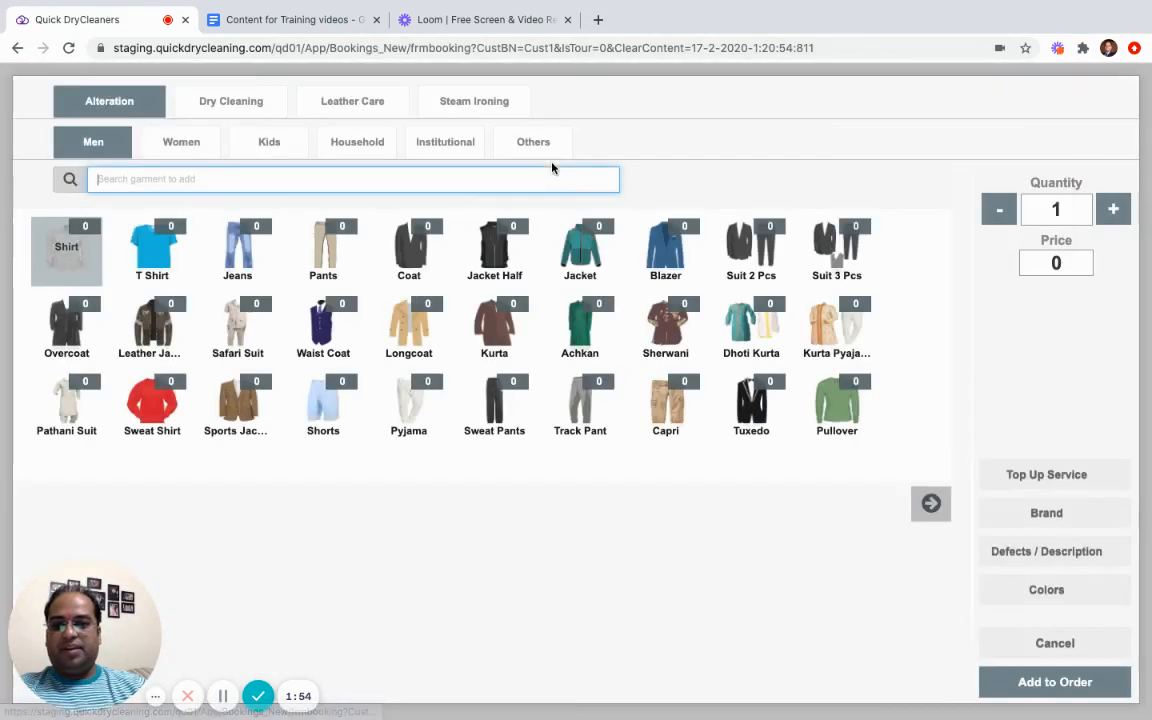
{"action": "left_click", "coordinate": [1056, 260]}
{"action": "type", "text": "100"}
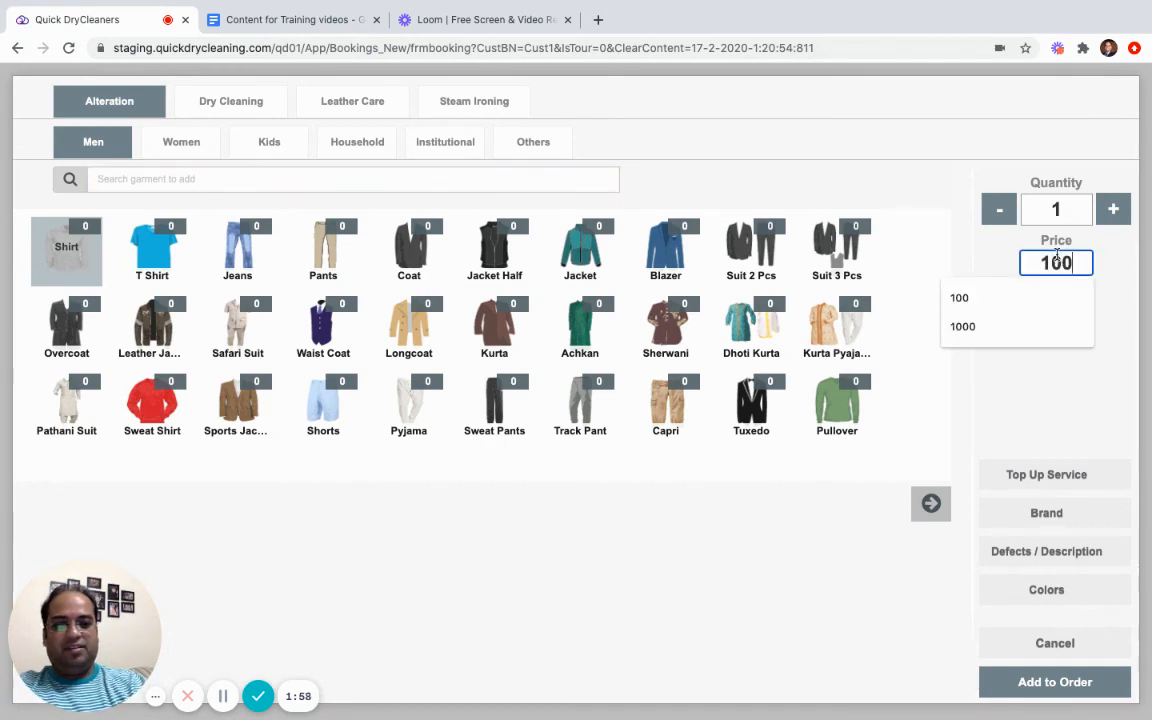
{"action": "left_click", "coordinate": [1030, 688]}
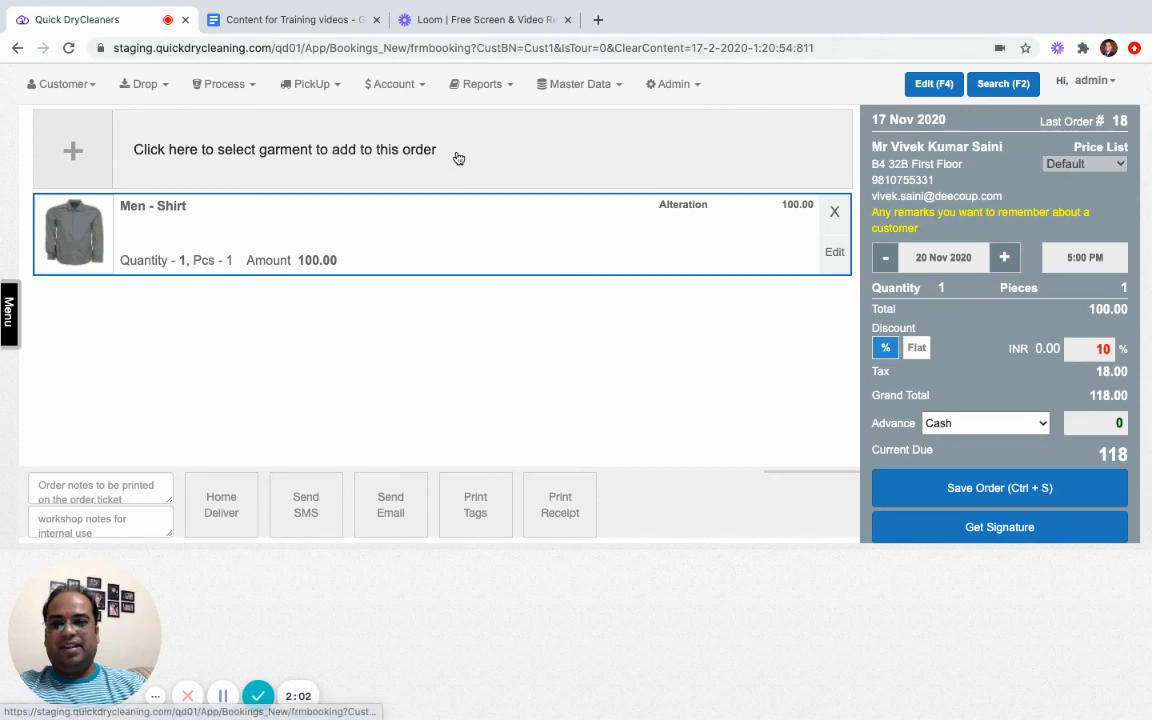
- Add one men's Shirt with the Dry Cleaning service at a price of 100 to the order
{"action": "left_click", "coordinate": [329, 168]}
{"action": "left_click", "coordinate": [244, 98]}
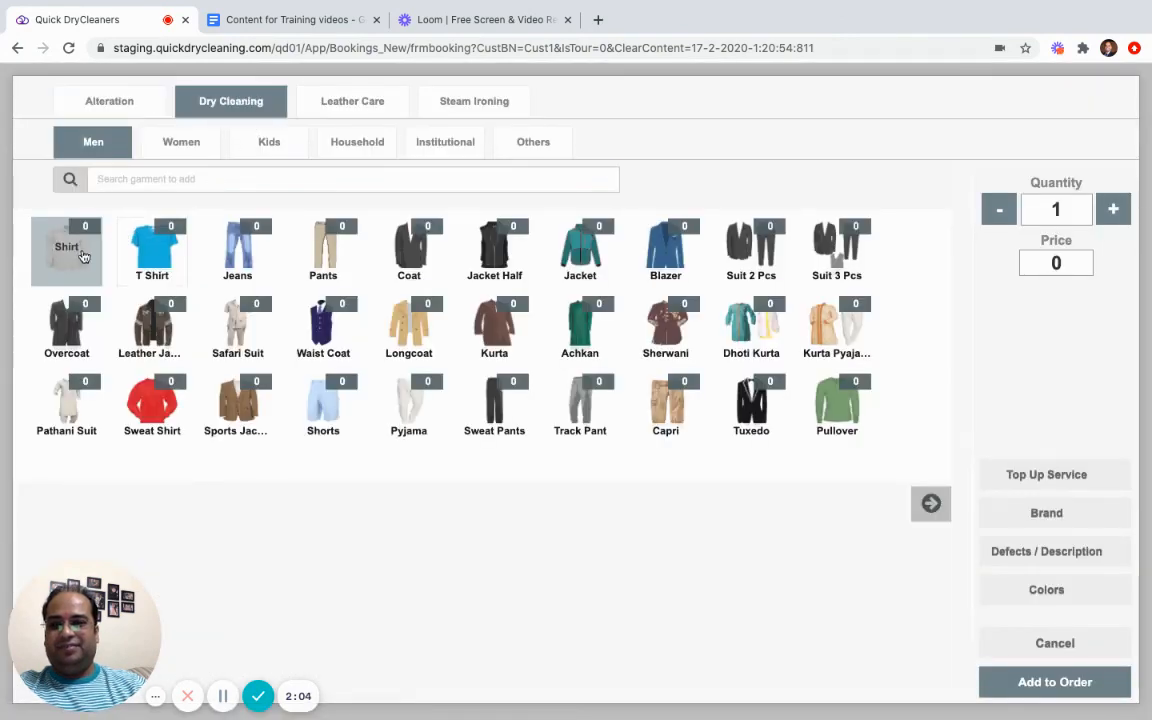
{"action": "left_click", "coordinate": [83, 256]}
{"action": "left_click", "coordinate": [1060, 263]}
{"action": "type", "text": "1"}
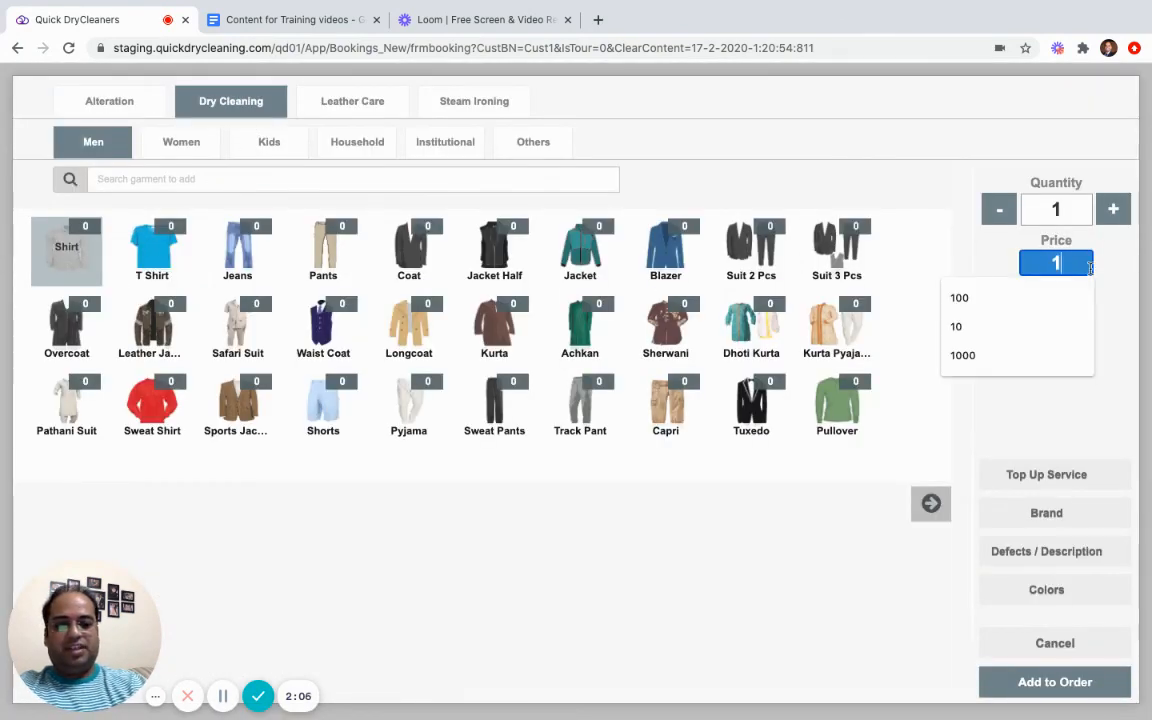
{"action": "type", "text": "00"}
{"action": "key", "text": "Tab"}
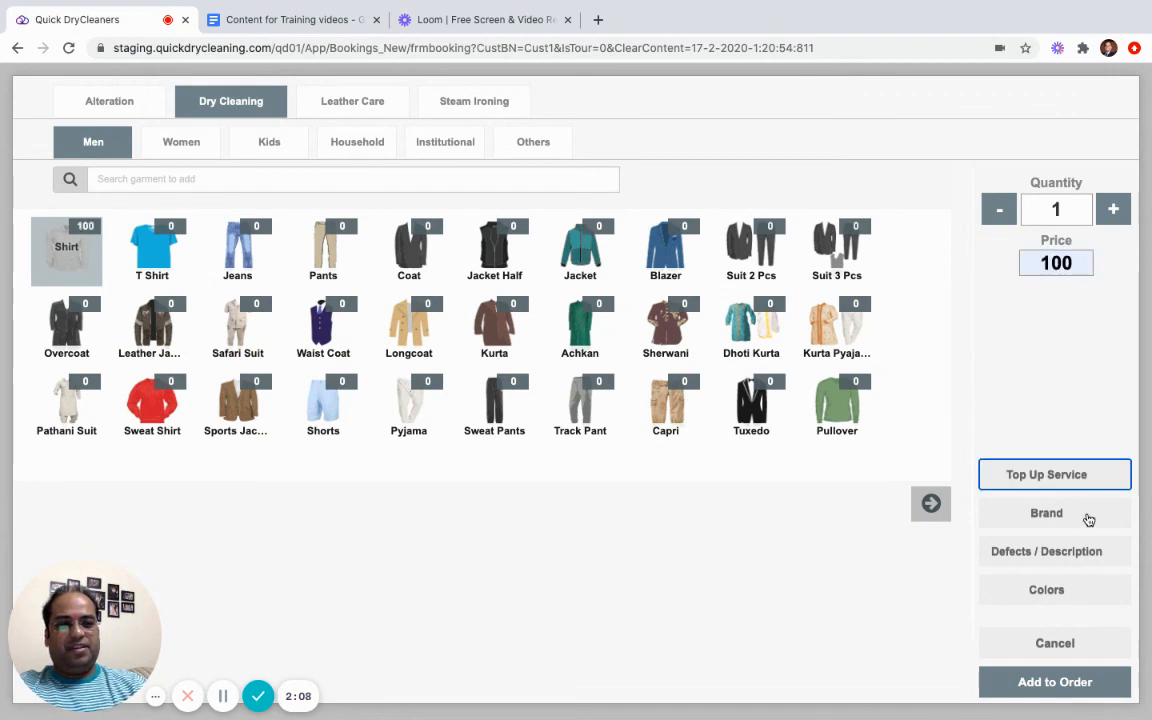
{"action": "left_click", "coordinate": [1054, 682]}
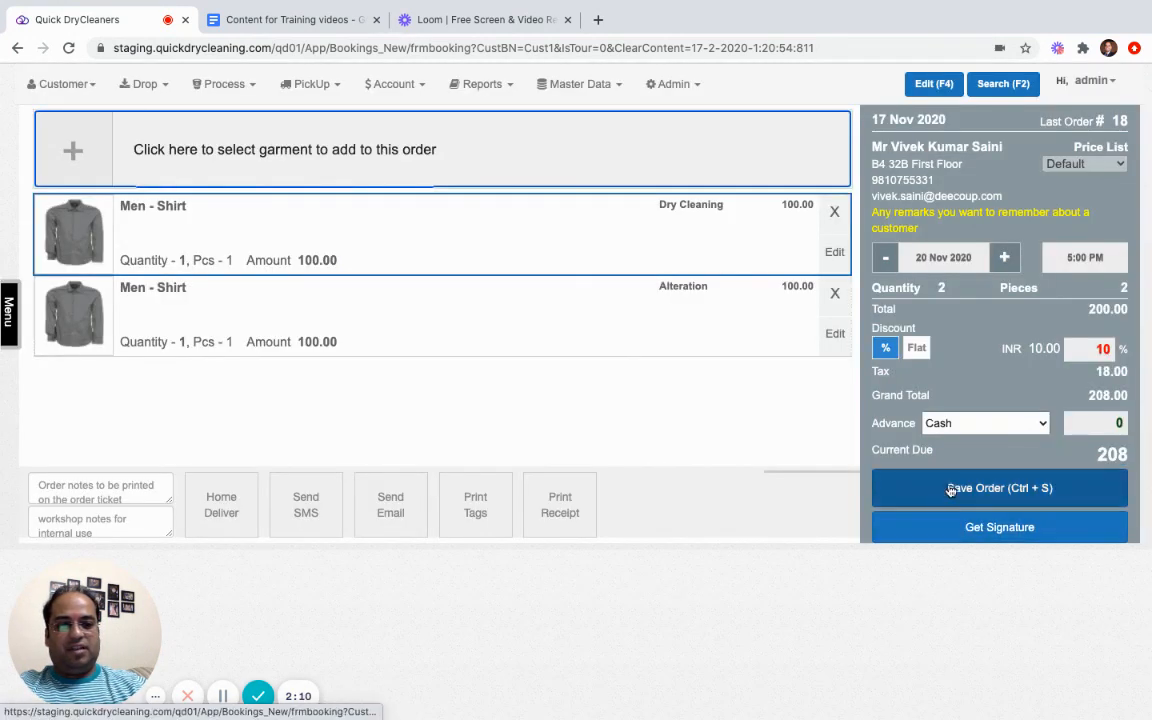
- Set the order's discount to 10 percent and save the order
{"action": "left_click", "coordinate": [887, 349]}
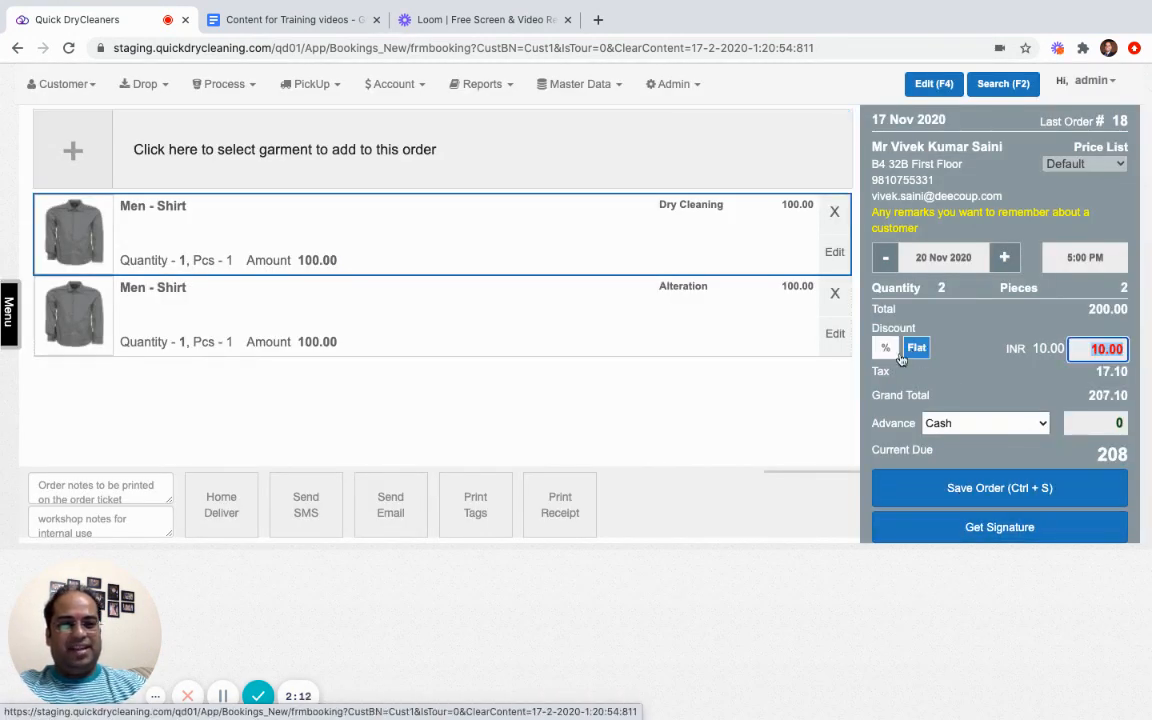
{"action": "left_click", "coordinate": [887, 349]}
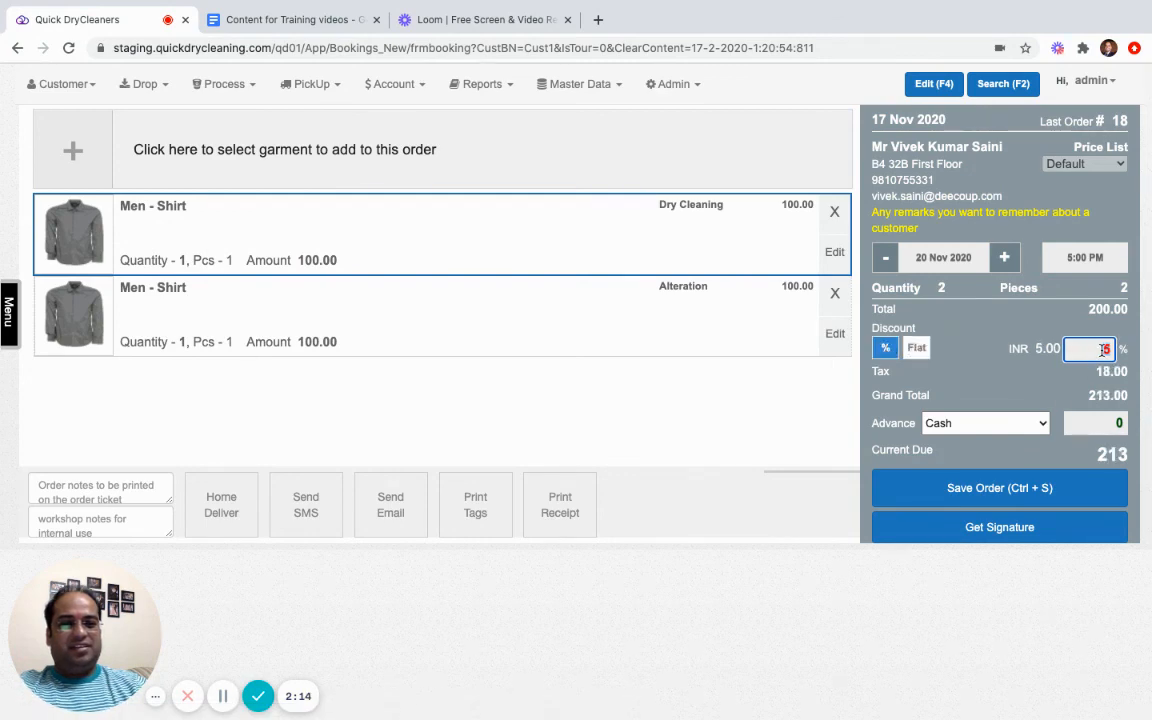
{"action": "type", "text": "10"}
{"action": "key", "text": "Tab"}
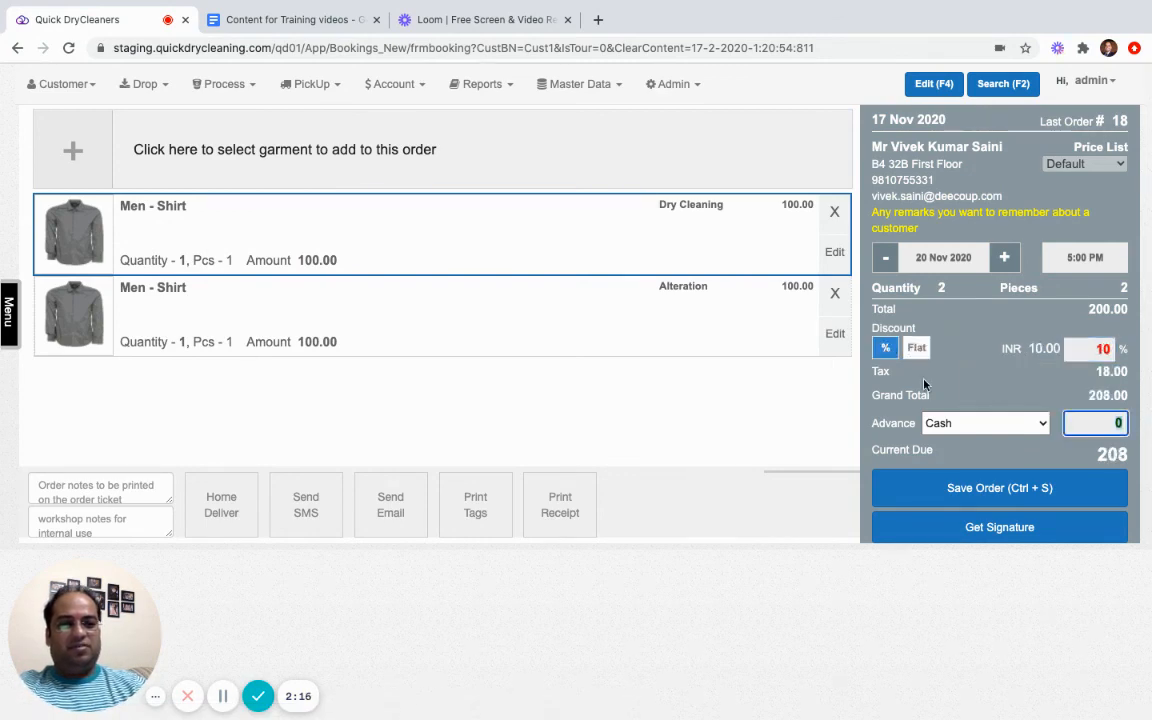
{"action": "left_click", "coordinate": [1103, 349]}
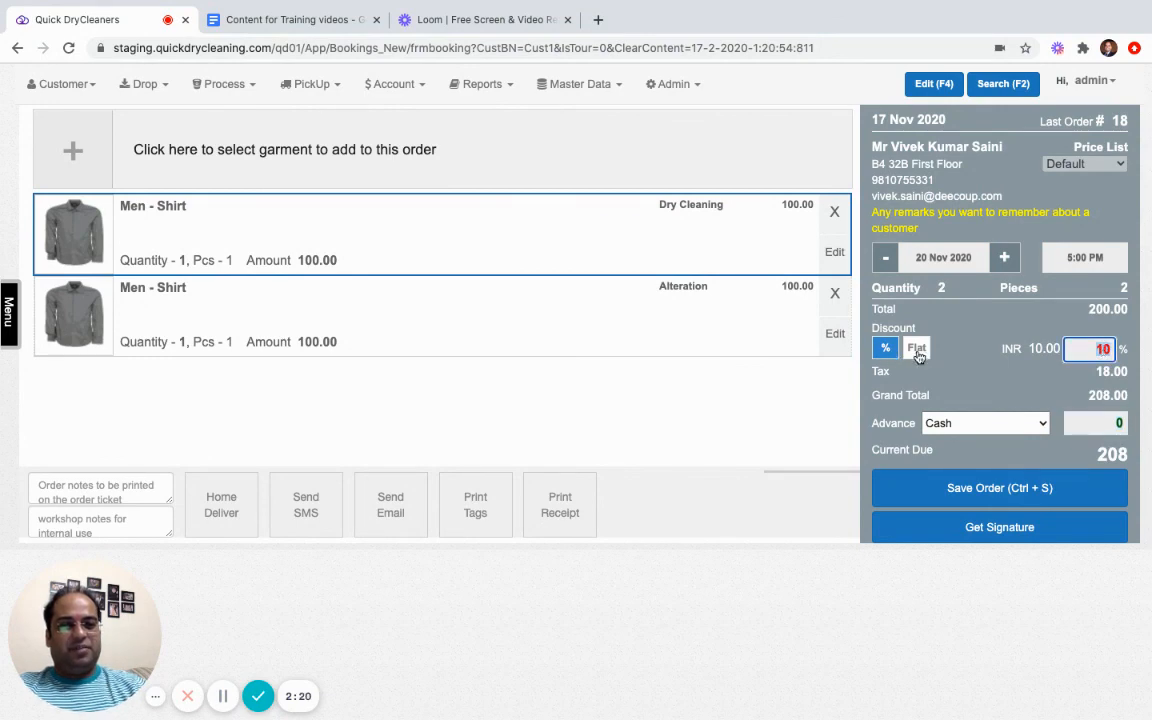
{"action": "left_click", "coordinate": [923, 495]}
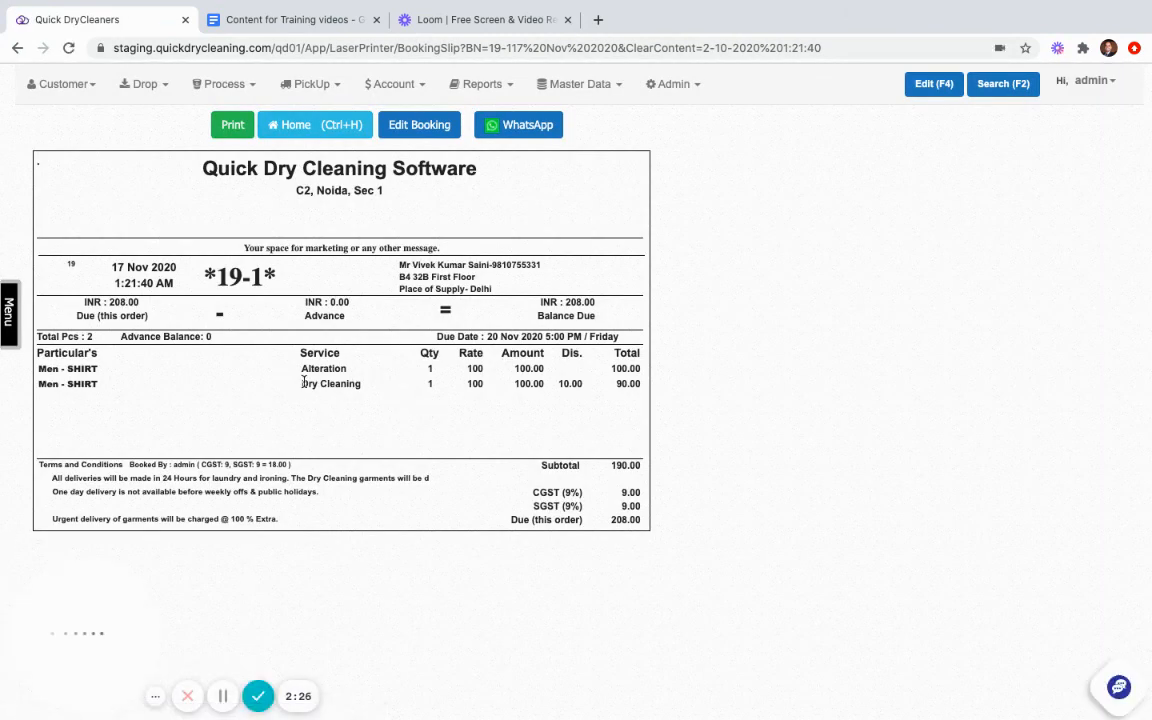
- Compare the discounts on the Alteration and Dry Cleaning lines of the booking slip, and return to the home page
{"action": "double_click", "coordinate": [334, 369]}
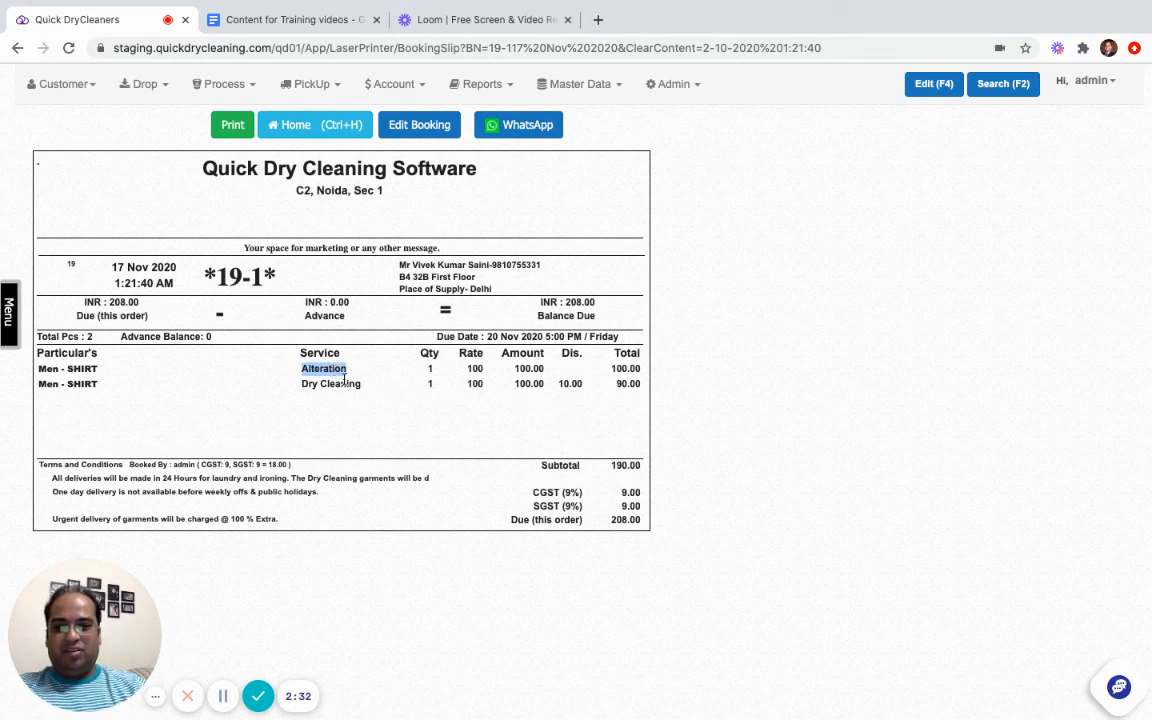
{"action": "left_click_drag", "start_coordinate": [302, 384], "coordinate": [357, 380]}
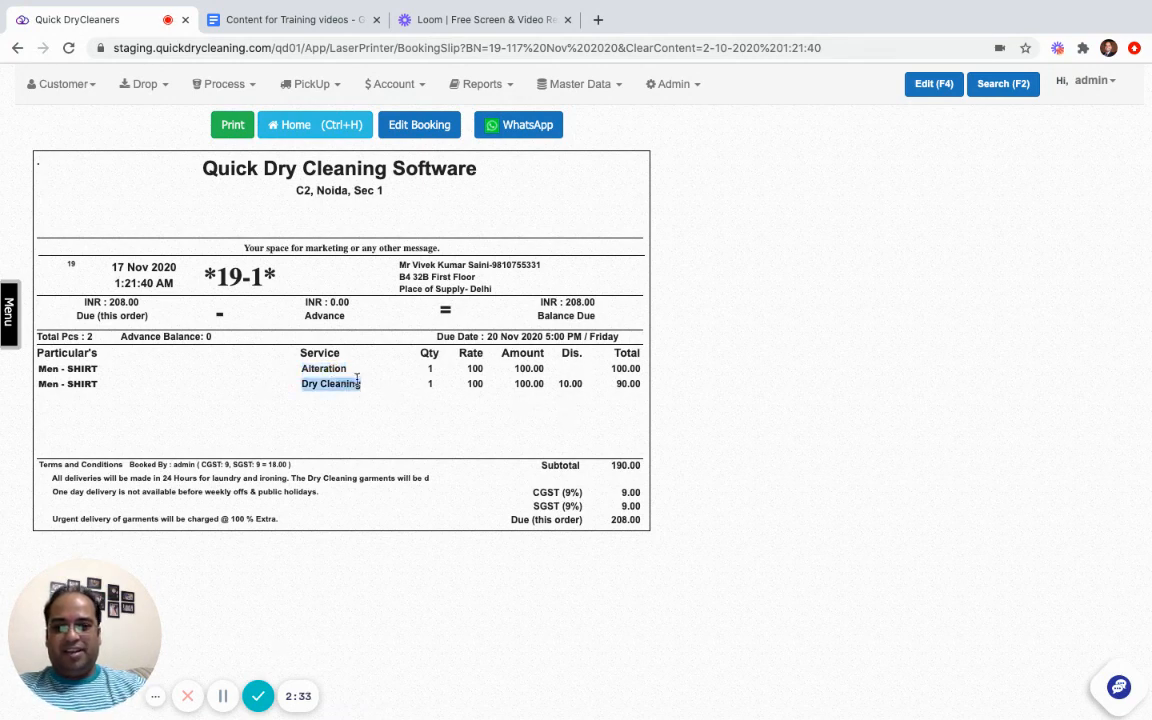
{"action": "double_click", "coordinate": [572, 385]}
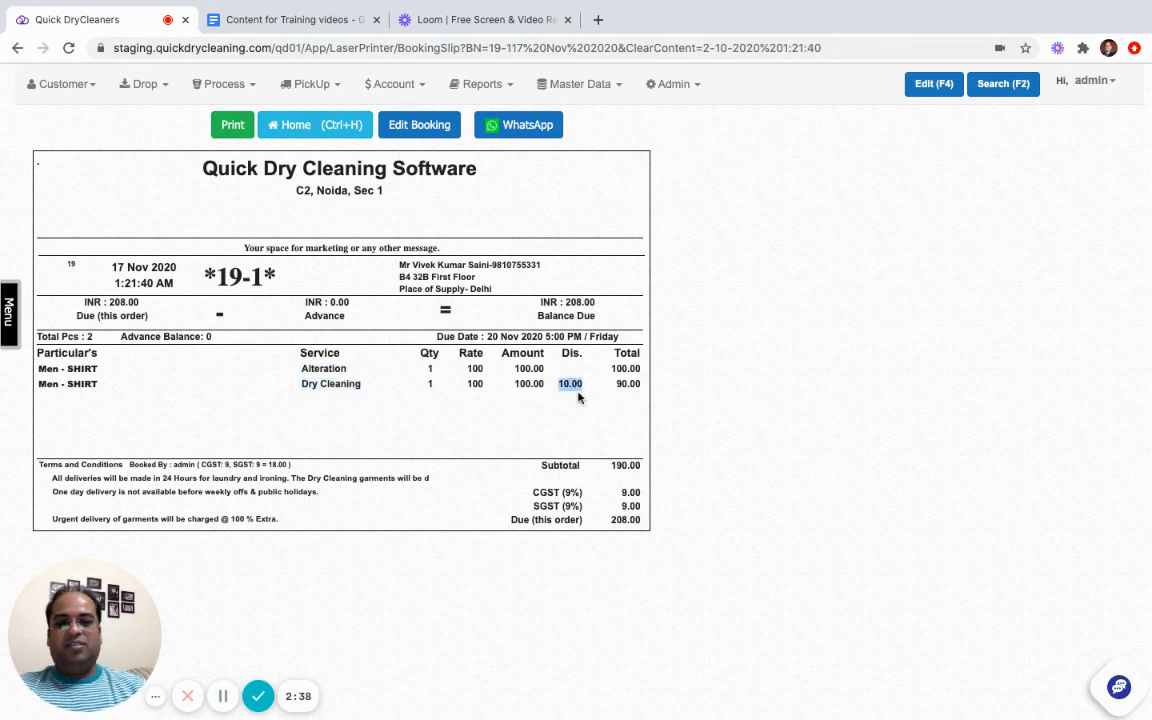
{"action": "left_click", "coordinate": [304, 135]}
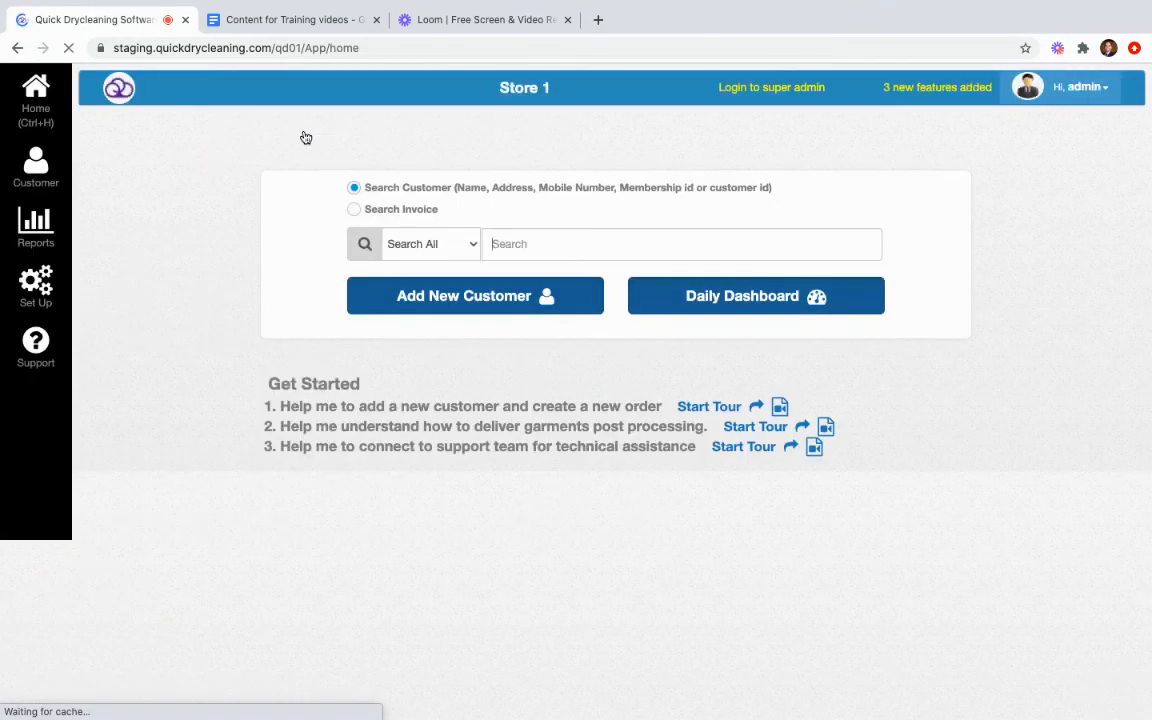
{"action": "mouse_move", "coordinate": [216, 668]}
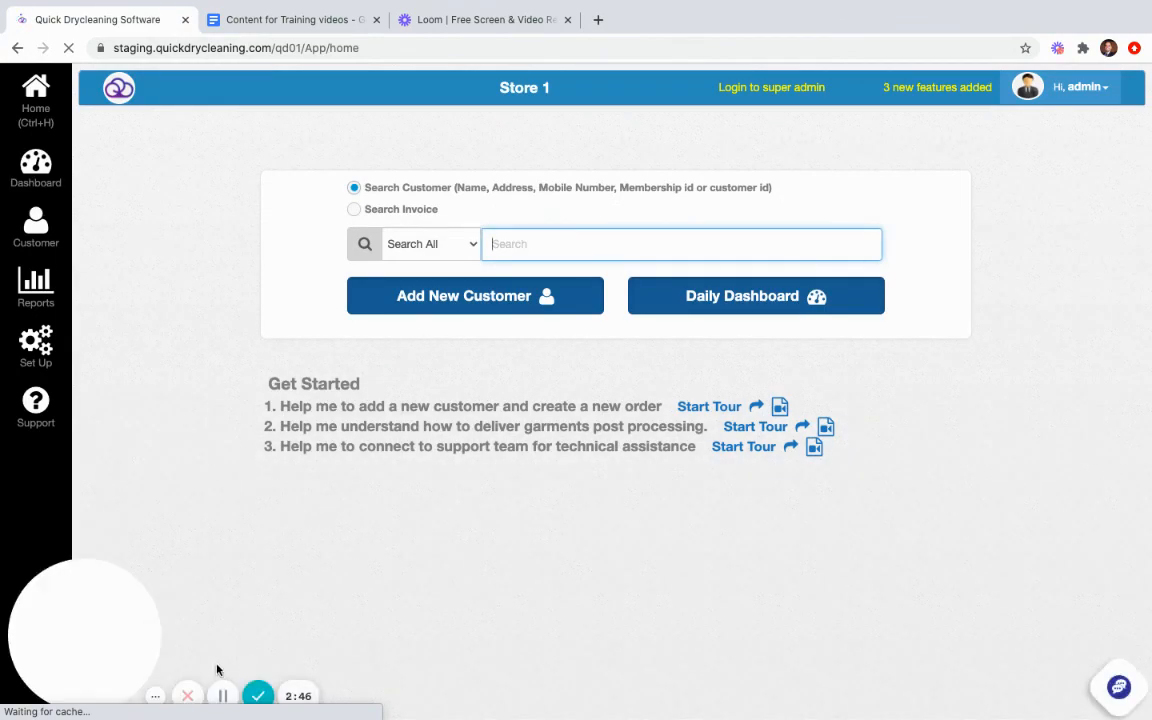
{"action": "left_click", "coordinate": [221, 699]}
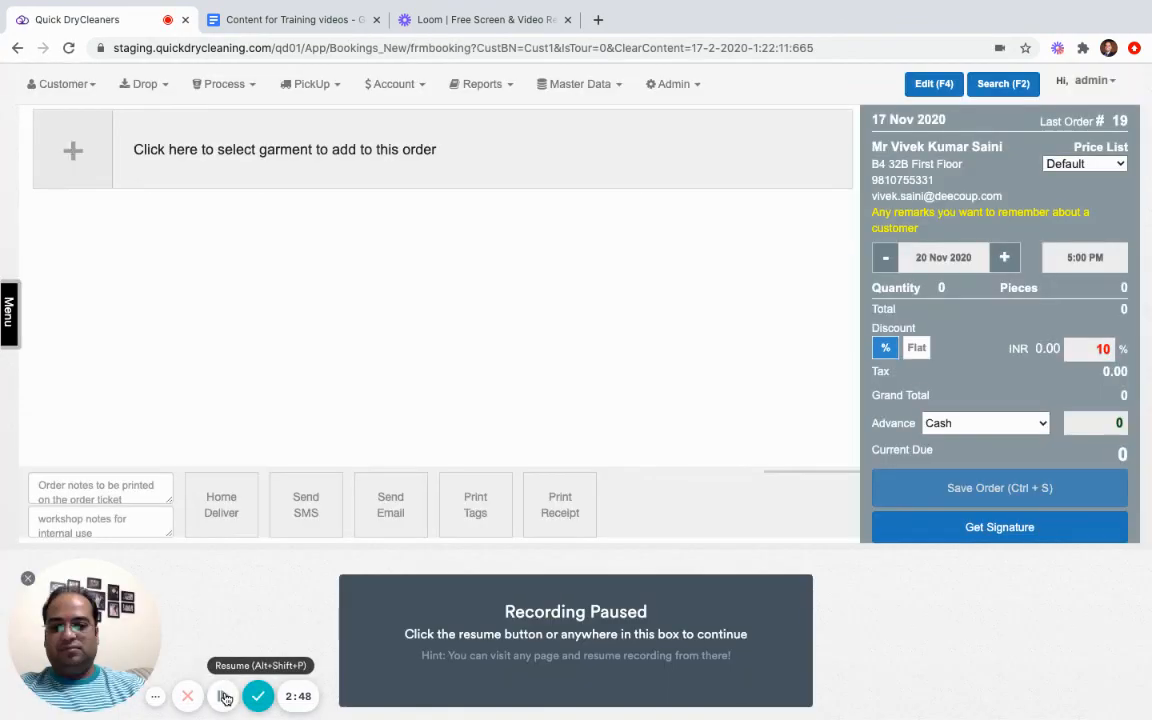
{"action": "left_click", "coordinate": [224, 697]}
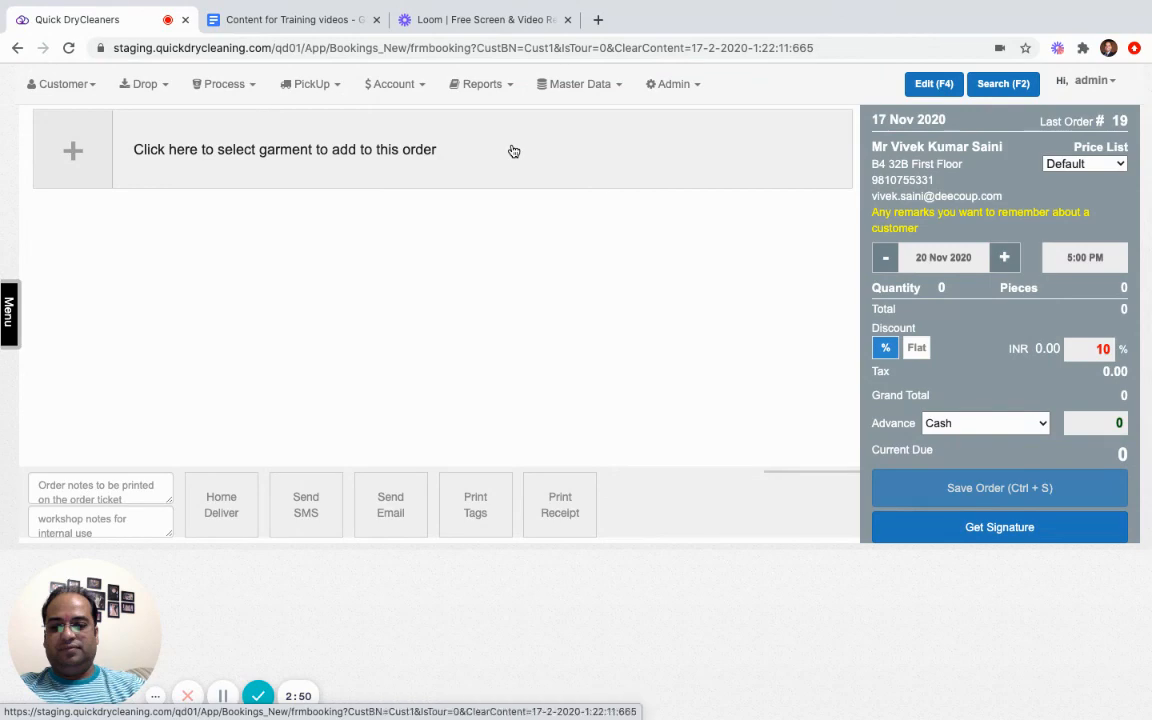
- Add one men's Shirt with the Alteration service at a price of 100 to the new order
{"action": "left_click", "coordinate": [365, 156]}
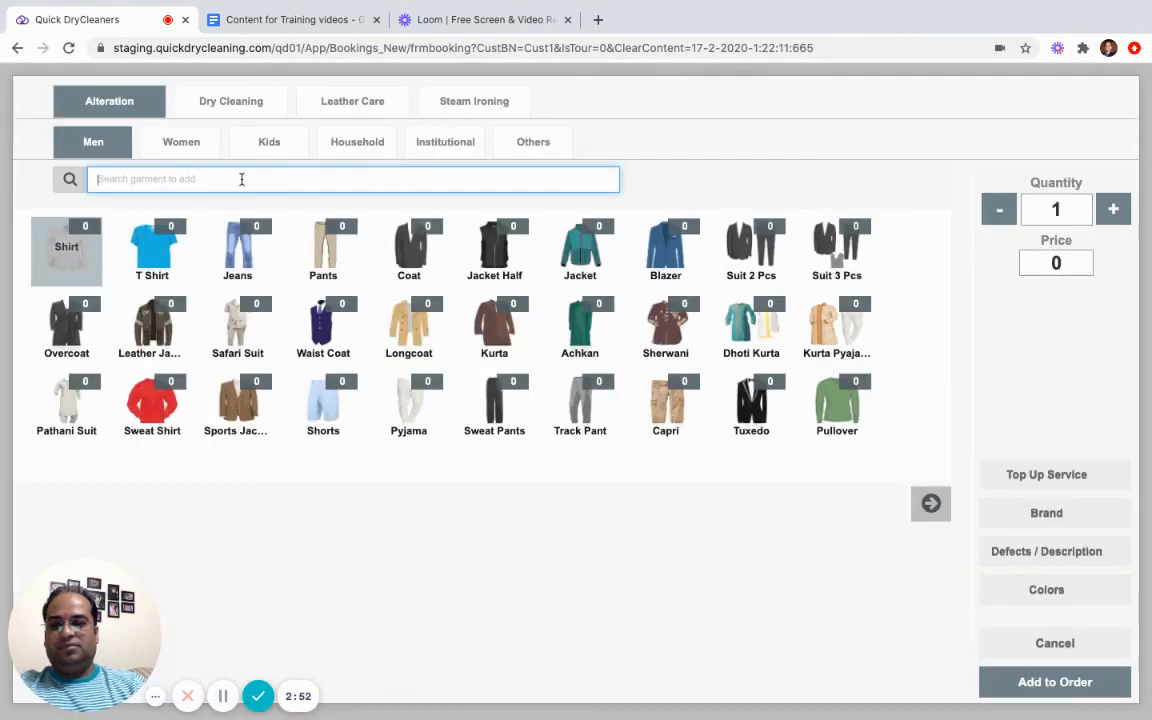
{"action": "left_click", "coordinate": [1051, 263]}
{"action": "type", "text": "1"}
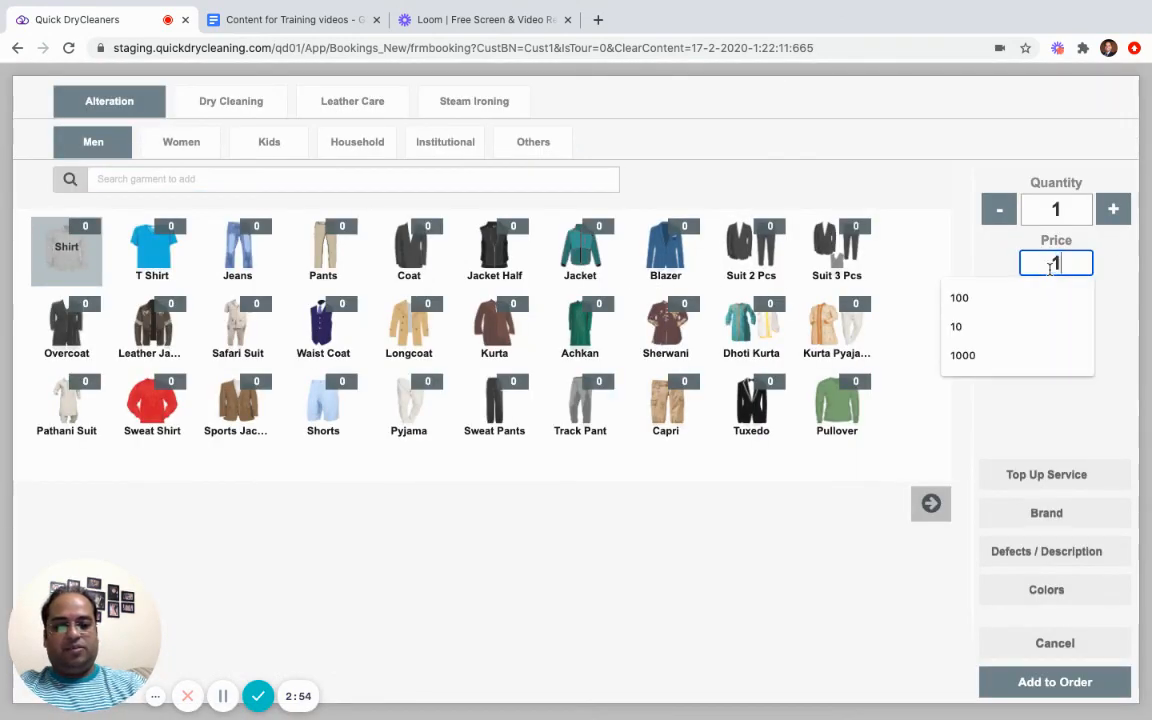
{"action": "type", "text": "00"}
{"action": "left_click", "coordinate": [1035, 684]}
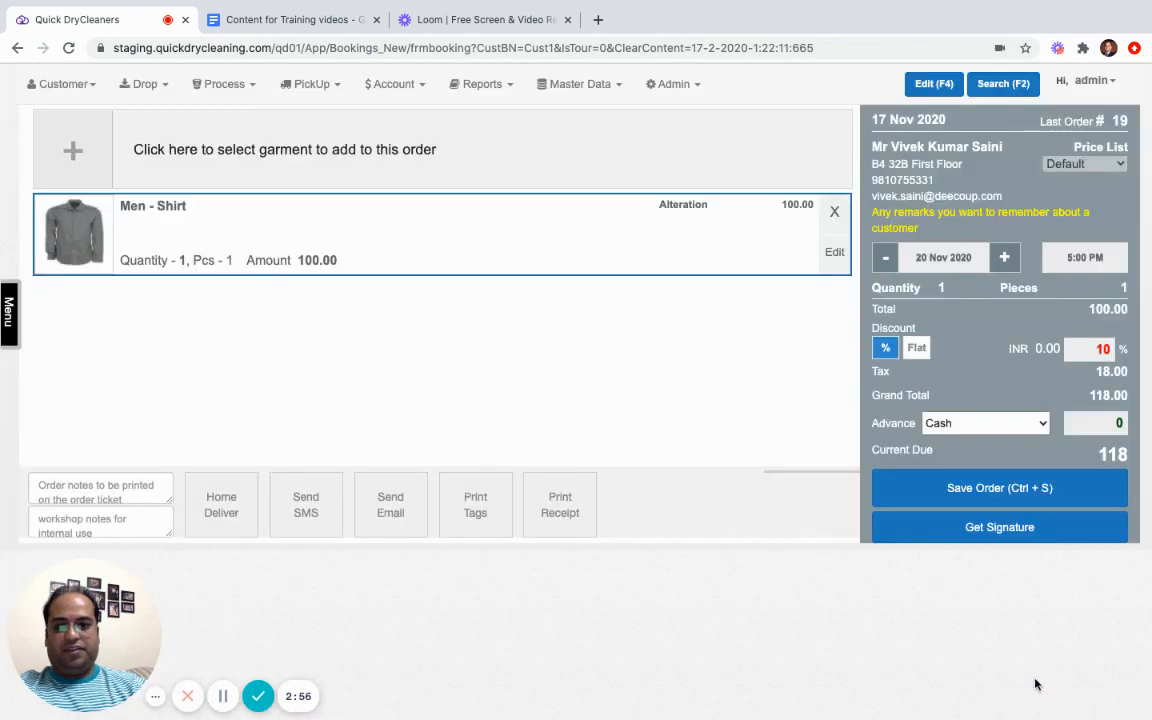
- Add one men's Shirt with the Dry Cleaning service at a price of 100 to the new order
{"action": "left_click", "coordinate": [362, 157]}
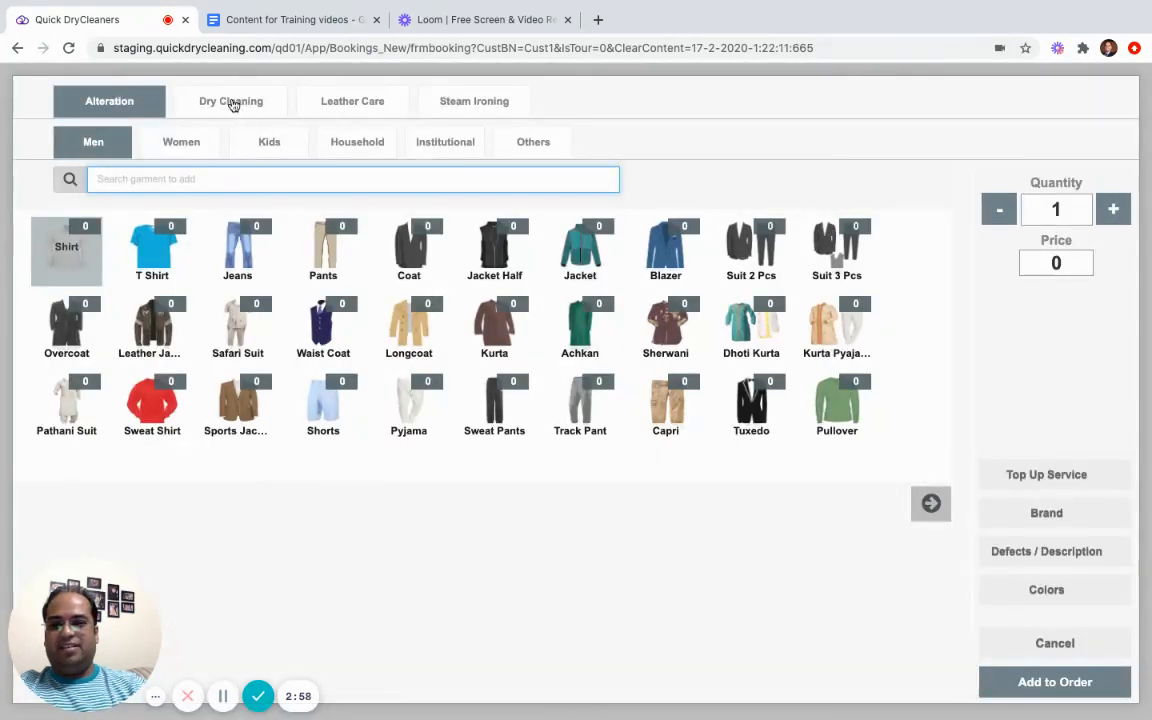
{"action": "left_click", "coordinate": [232, 105]}
{"action": "left_click", "coordinate": [1058, 265]}
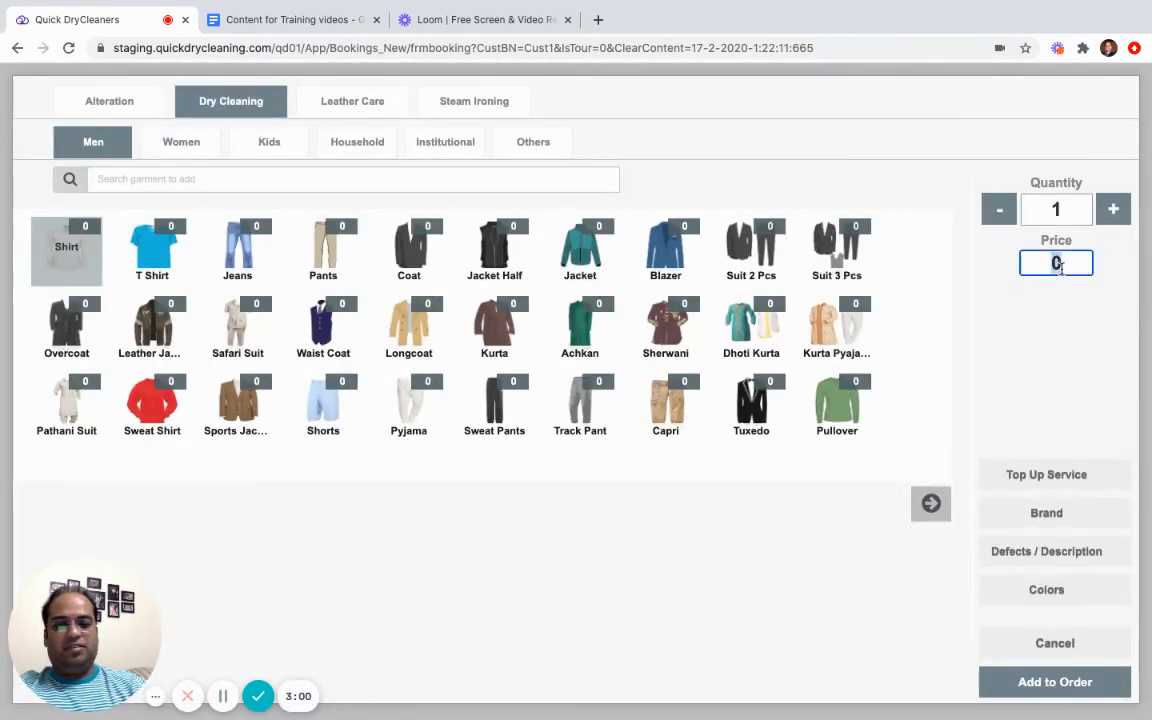
{"action": "type", "text": "100"}
{"action": "key", "text": "Return"}
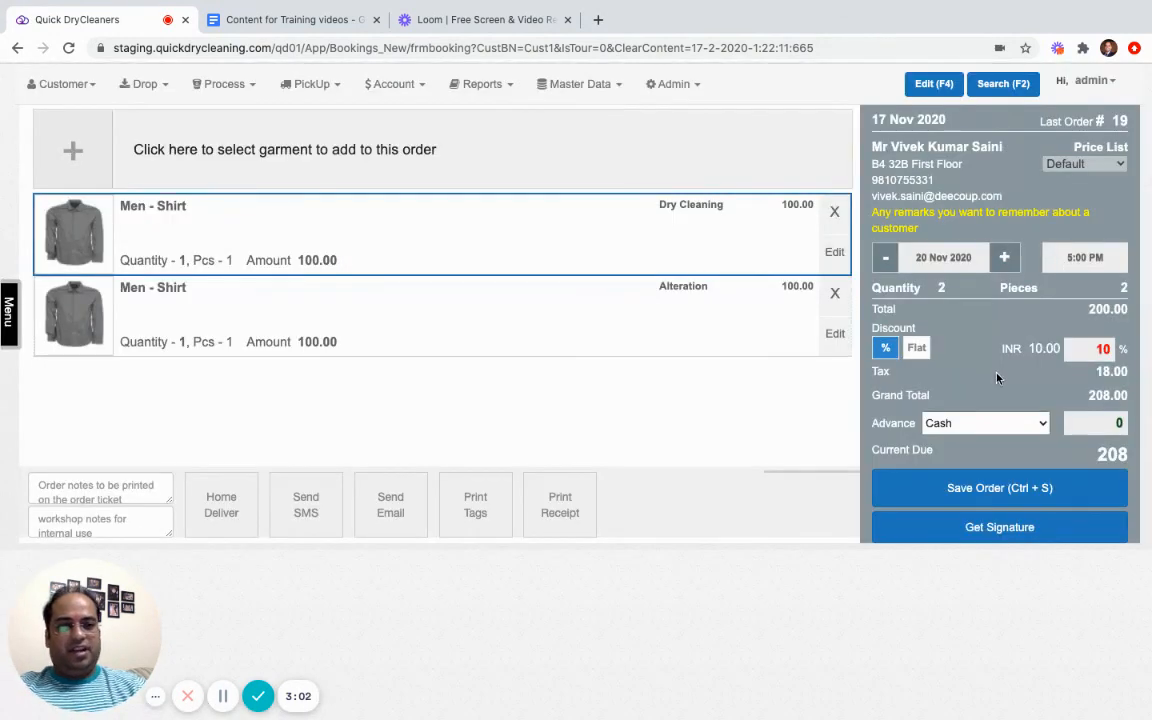
- Switch the order's discount to a flat amount of 10.00 and save the order
{"action": "left_click", "coordinate": [919, 350]}
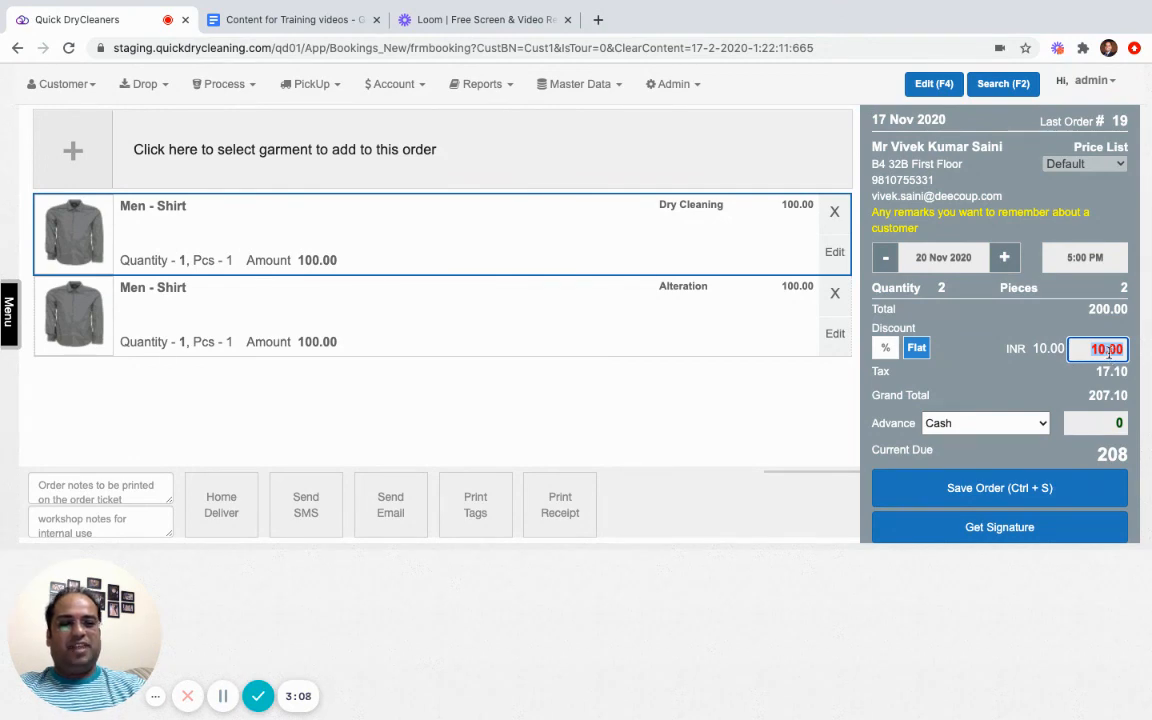
{"action": "left_click", "coordinate": [960, 489]}
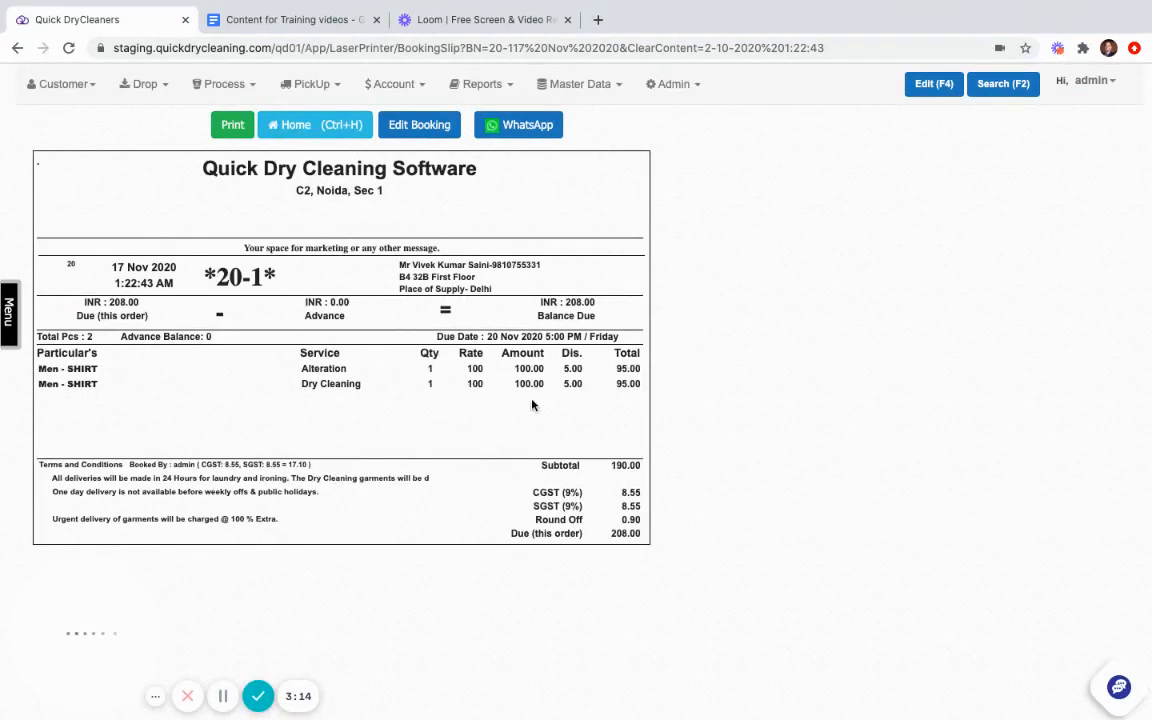
- Examine how the flat discount is split between the Alteration and Dry Cleaning lines on the new booking slip
{"action": "double_click", "coordinate": [576, 369]}
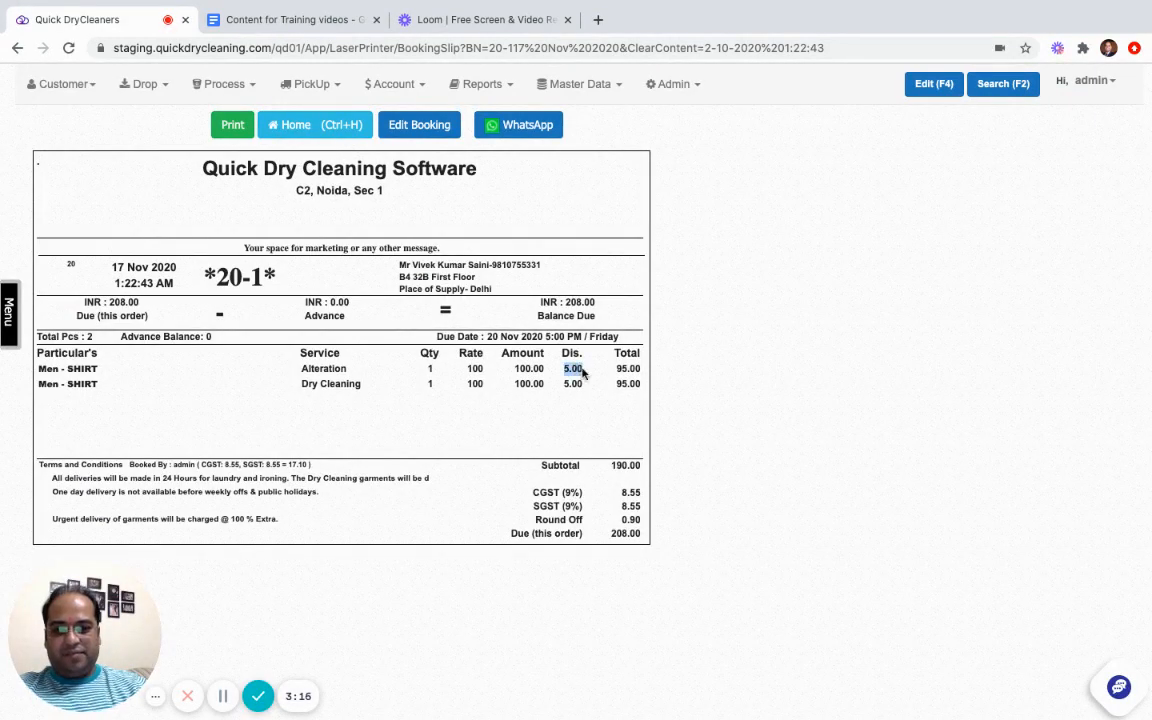
{"action": "double_click", "coordinate": [573, 384]}
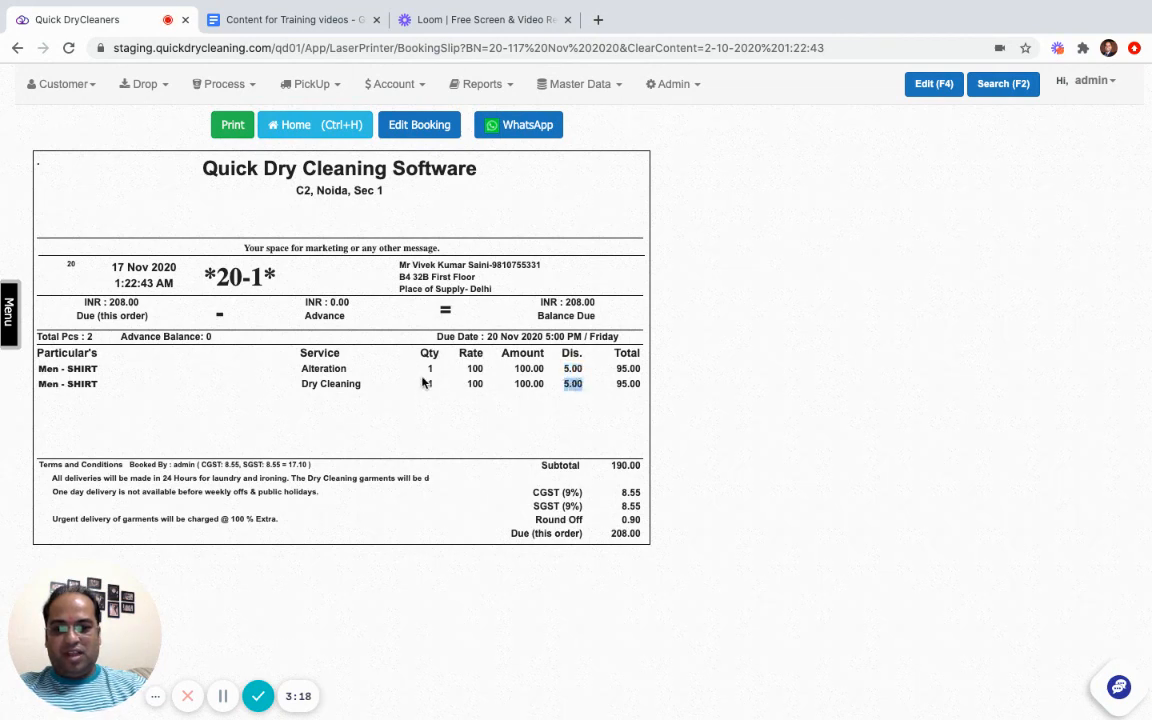
{"action": "double_click", "coordinate": [339, 368]}
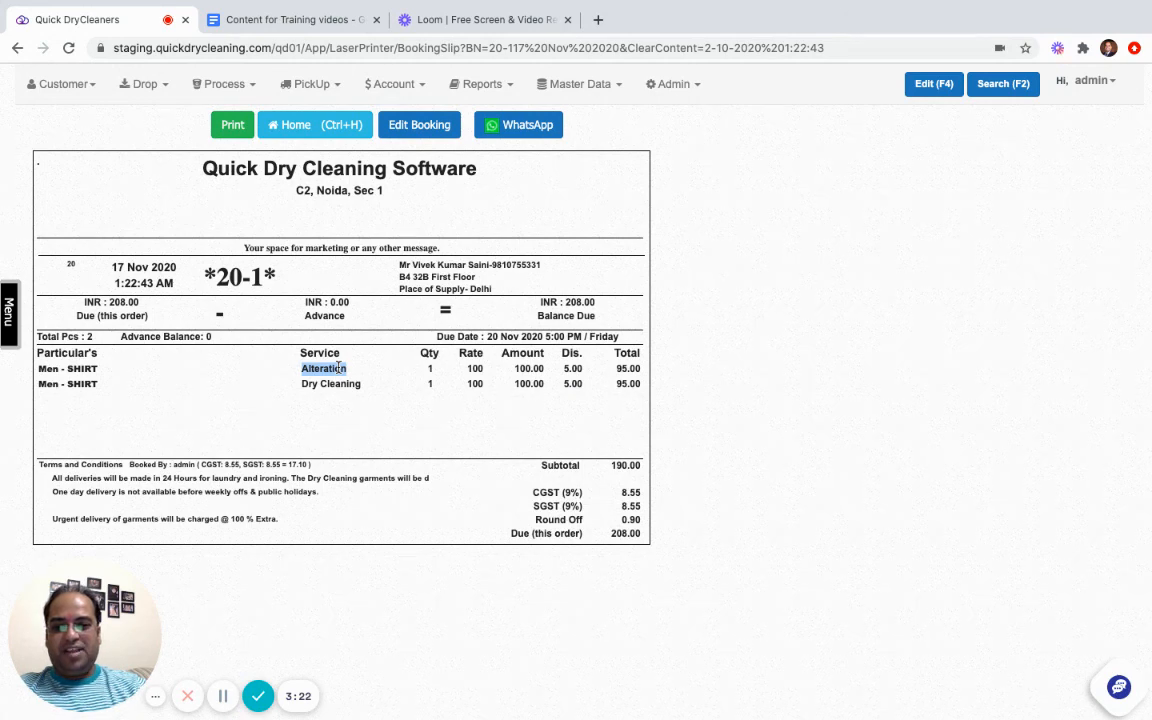
{"action": "triple_click", "coordinate": [344, 385]}
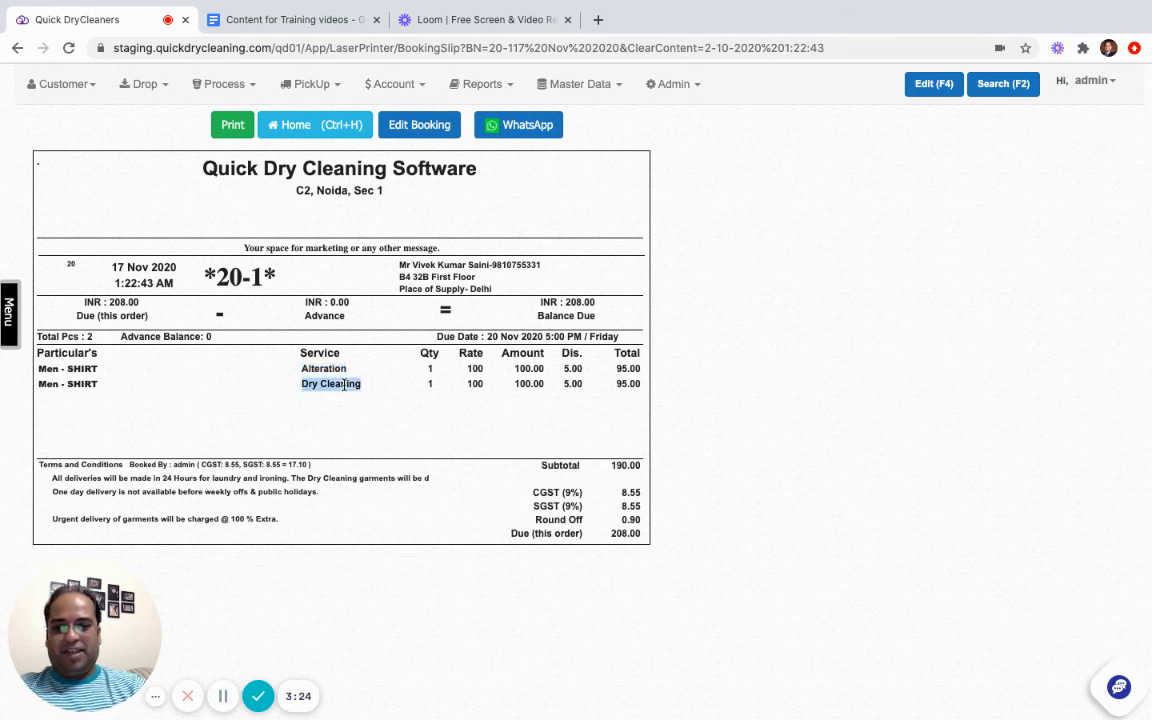